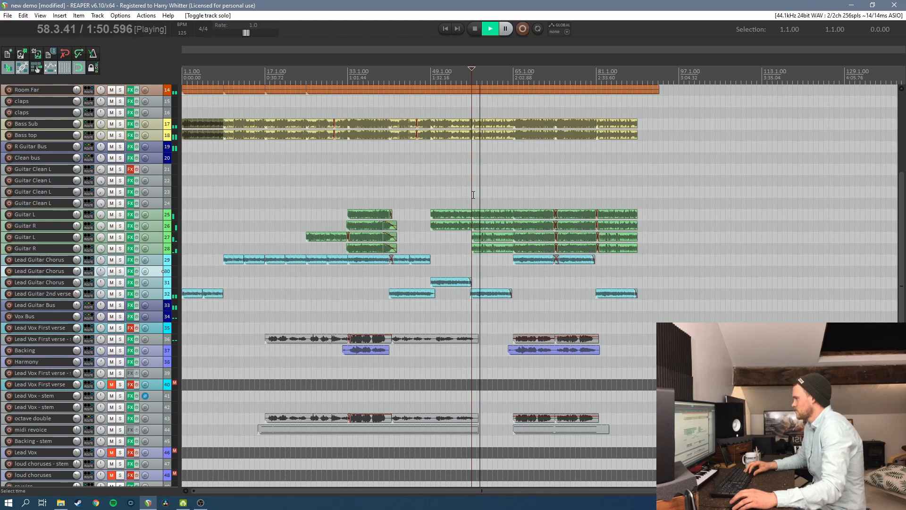
Mute the Vox Bus and play the arrangement back from bar 50
{"action": "key", "text": "space"}
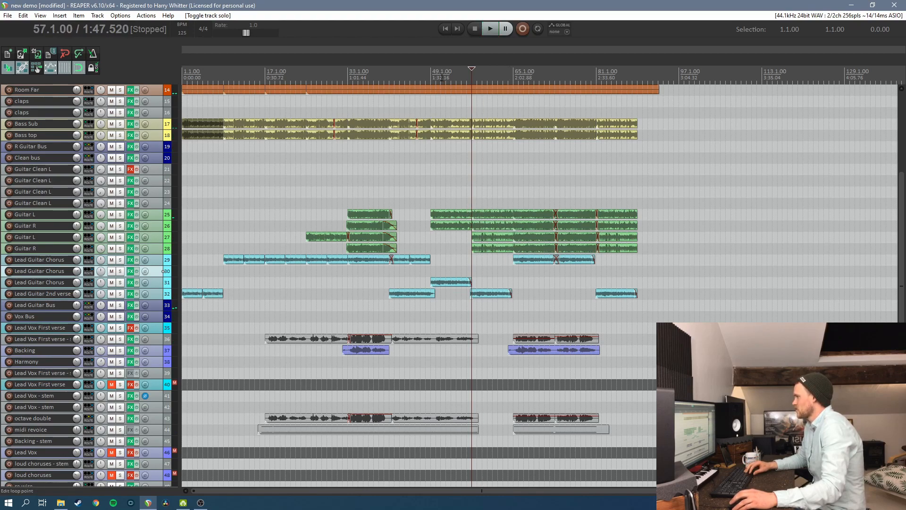
{"action": "left_click", "coordinate": [434, 76]}
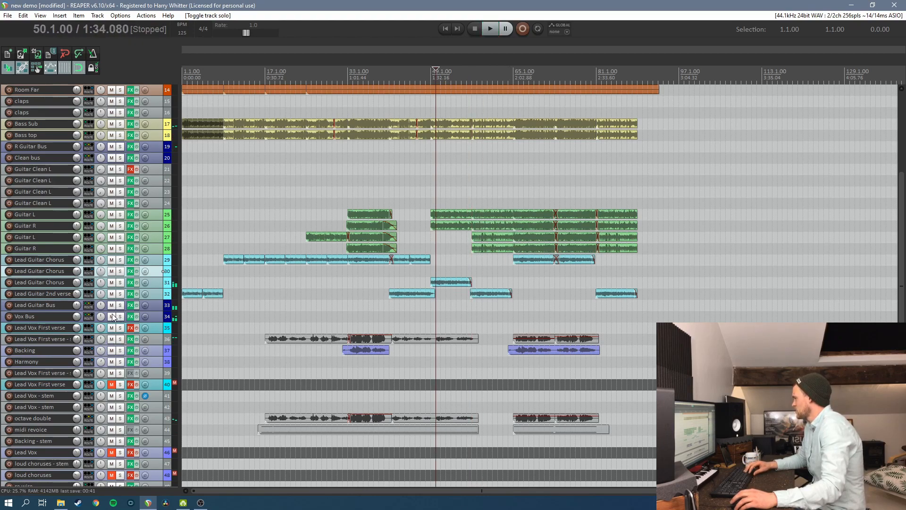
{"action": "left_click", "coordinate": [111, 317]}
{"action": "key", "text": "space"}
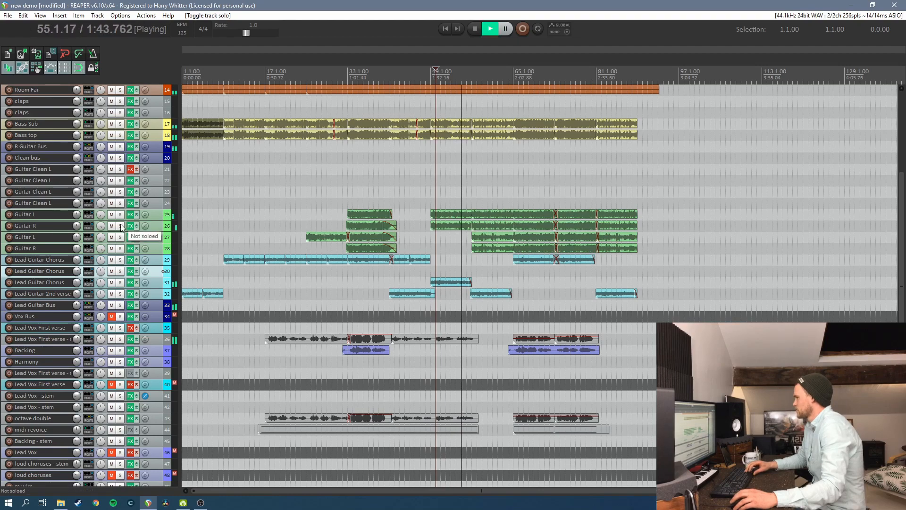
{"action": "key", "text": "space"}
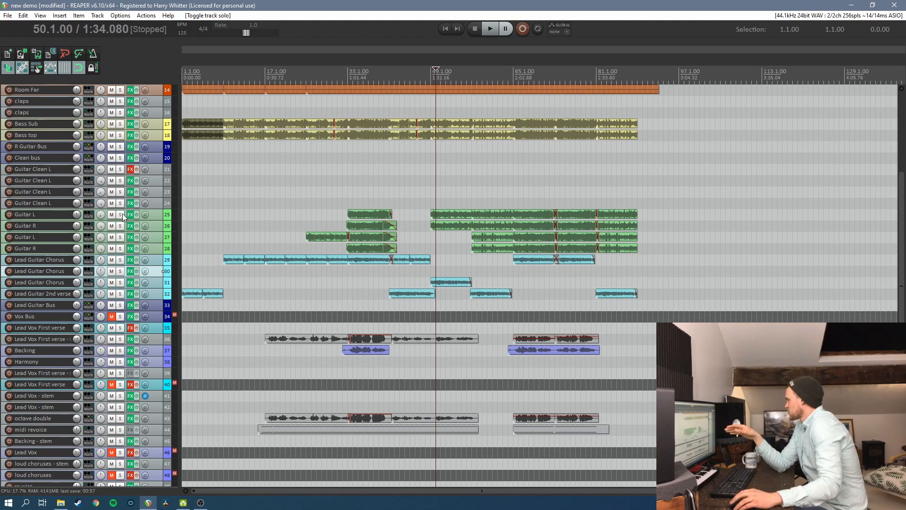
Solo the upper Guitar L and Guitar R tracks one after the other and audition each from bar 50
{"action": "left_click", "coordinate": [121, 214]}
{"action": "key", "text": "space"}
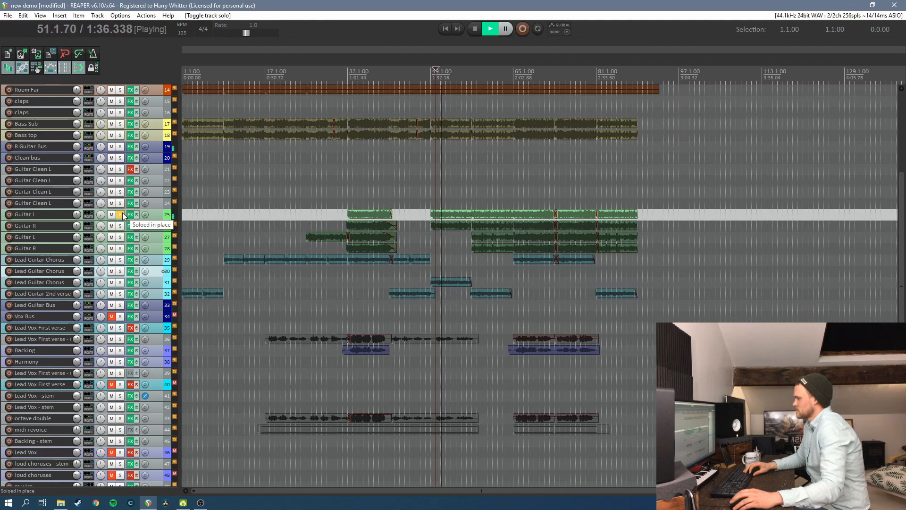
{"action": "left_click", "coordinate": [121, 214]}
{"action": "key", "text": "space"}
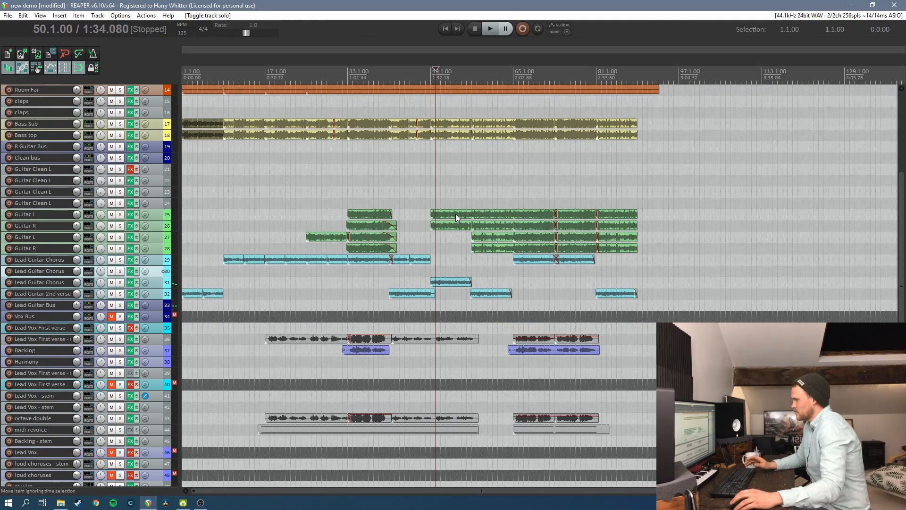
{"action": "left_click", "coordinate": [120, 226]}
{"action": "key", "text": "space"}
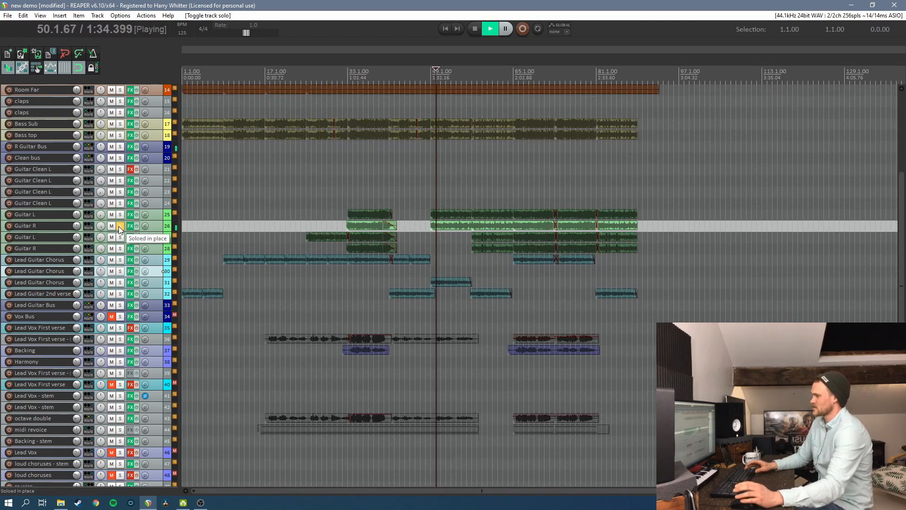
{"action": "key", "text": "space"}
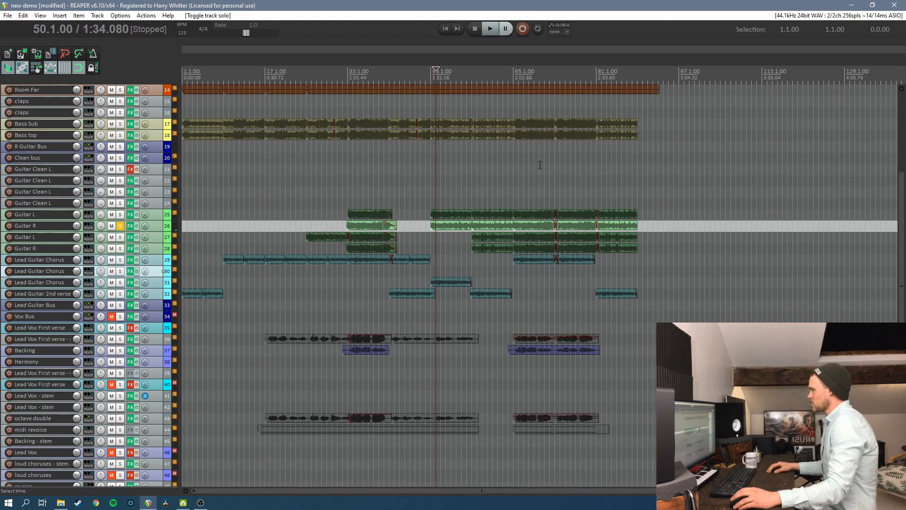
Move the upper Guitar L and Guitar R items in bars 49 to 57 to the lower guitar pair and mute them
{"action": "left_click", "coordinate": [459, 181]}
{"action": "key", "text": "ctrl+z"}
{"action": "left_click_drag", "start_coordinate": [449, 198], "coordinate": [452, 242]}
{"action": "right_click", "coordinate": [452, 241]}
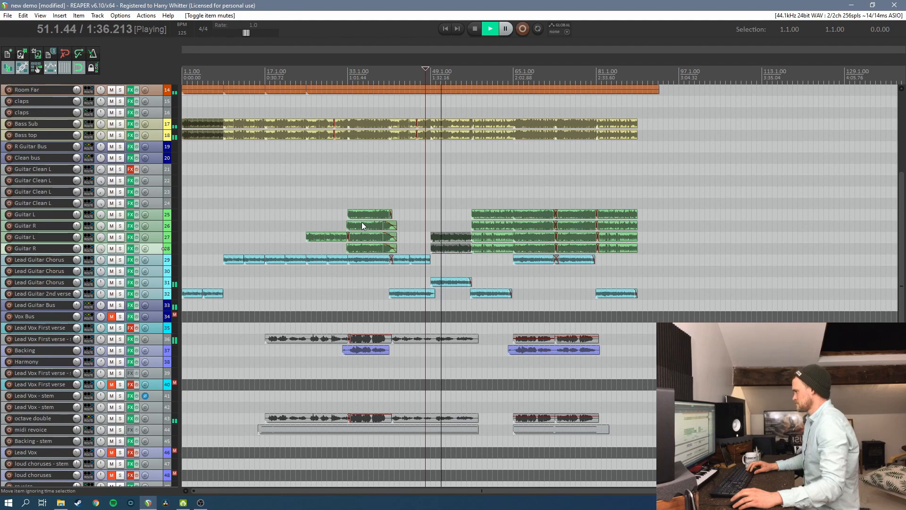
{"action": "key", "text": "space"}
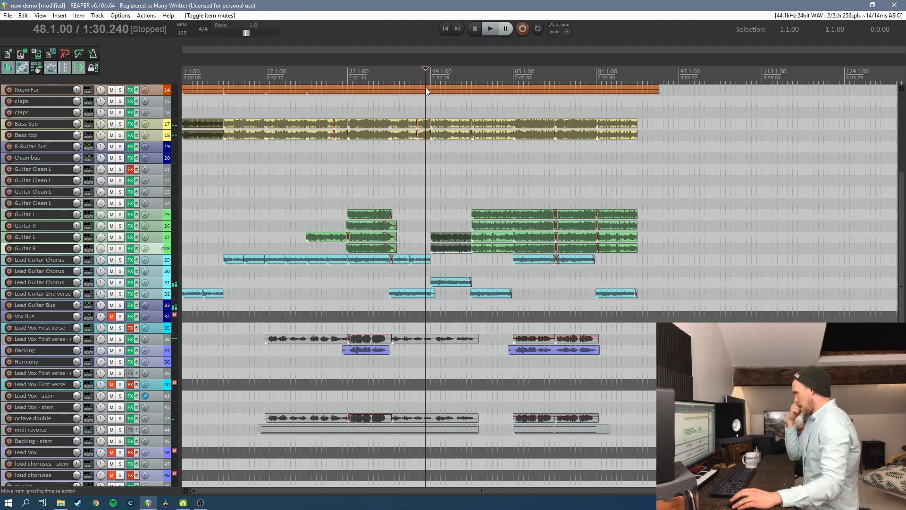
Place the edit cursor at bar 49, arm the upper Guitar R track for recording and close its FX chain
{"action": "left_click", "coordinate": [430, 77]}
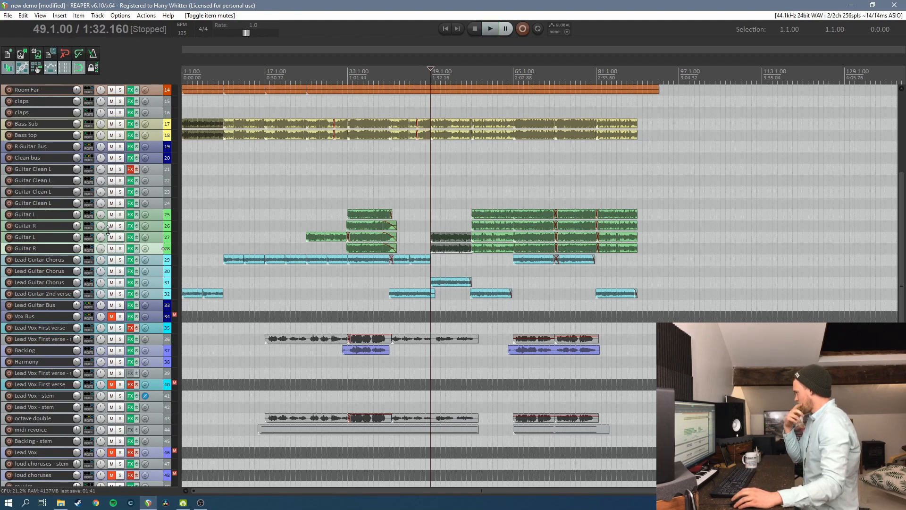
{"action": "left_click", "coordinate": [10, 227]}
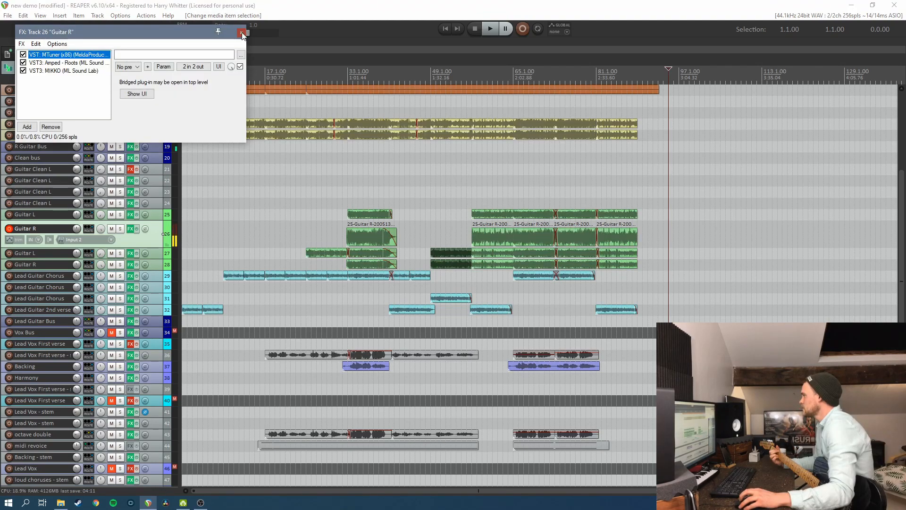
{"action": "left_click", "coordinate": [242, 32]}
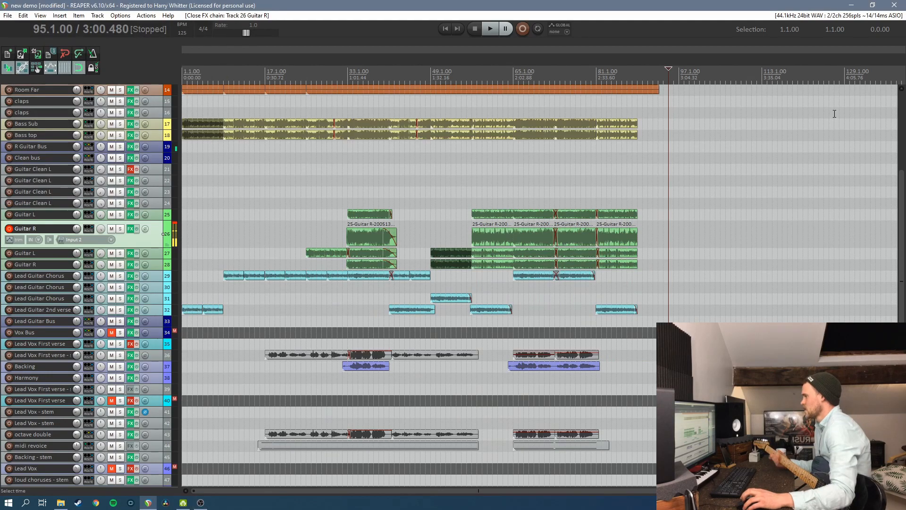
Select bars 49 to 57 and loop them to rehearse the guitar part, and start recording
{"action": "left_click_drag", "start_coordinate": [431, 75], "coordinate": [471, 77]}
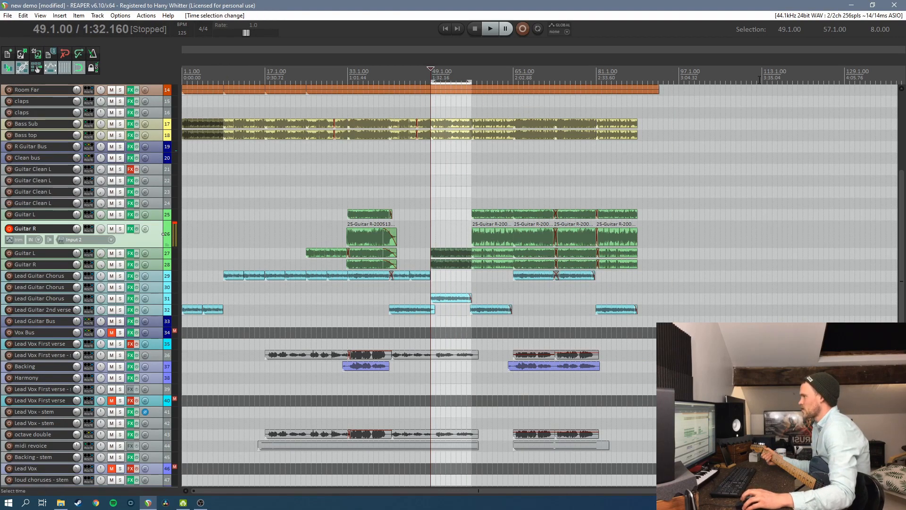
{"action": "left_click", "coordinate": [538, 28]}
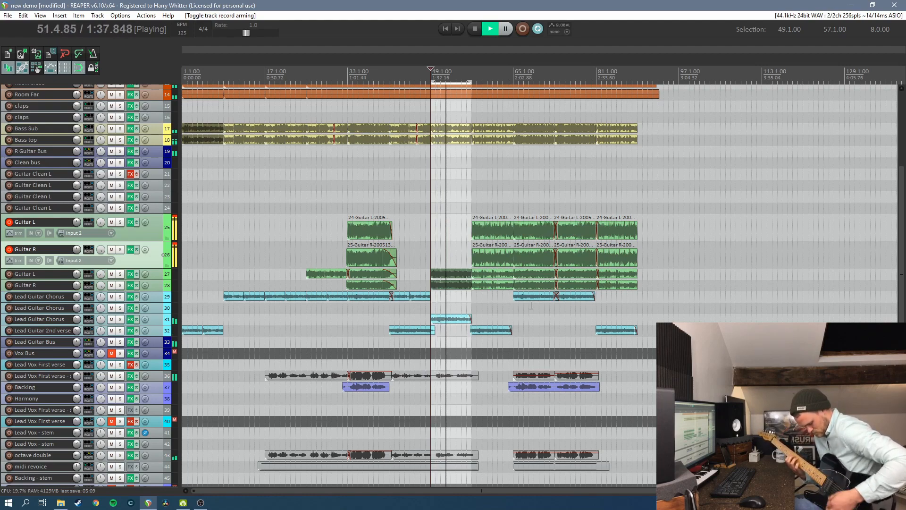
{"action": "key", "text": "space"}
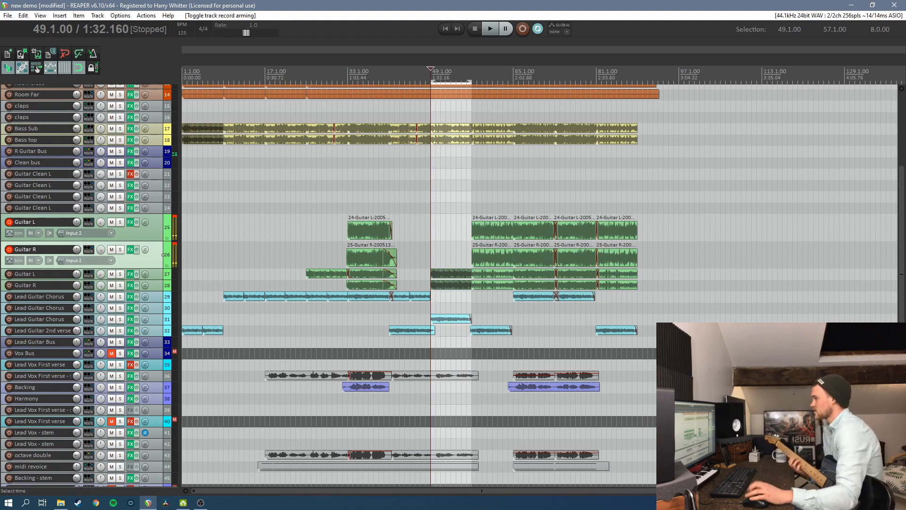
{"action": "left_click", "coordinate": [523, 30]}
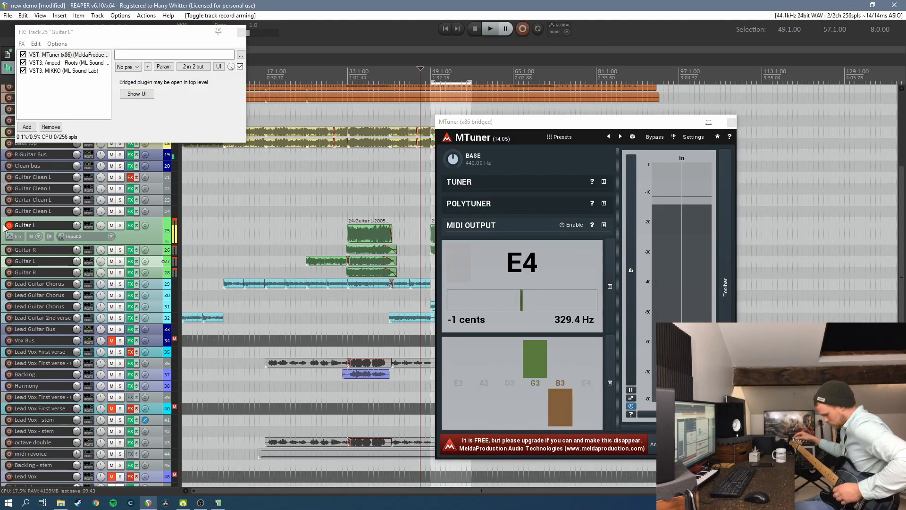
Close the tuner and FX chain, delete the recorded guitar take in bars 49 to 57, and arm Guitar R from bar 49
{"action": "left_click", "coordinate": [731, 122]}
{"action": "left_click", "coordinate": [241, 32]}
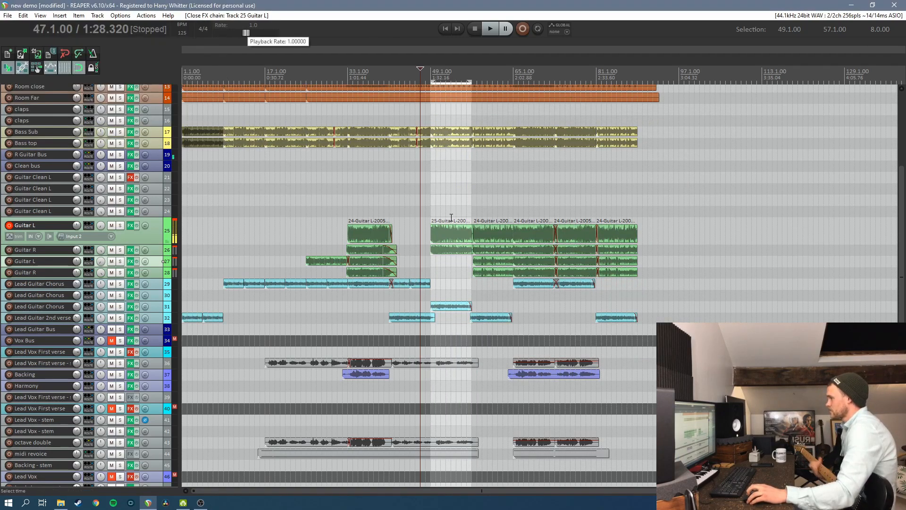
{"action": "left_click", "coordinate": [448, 234]}
{"action": "key", "text": "Delete"}
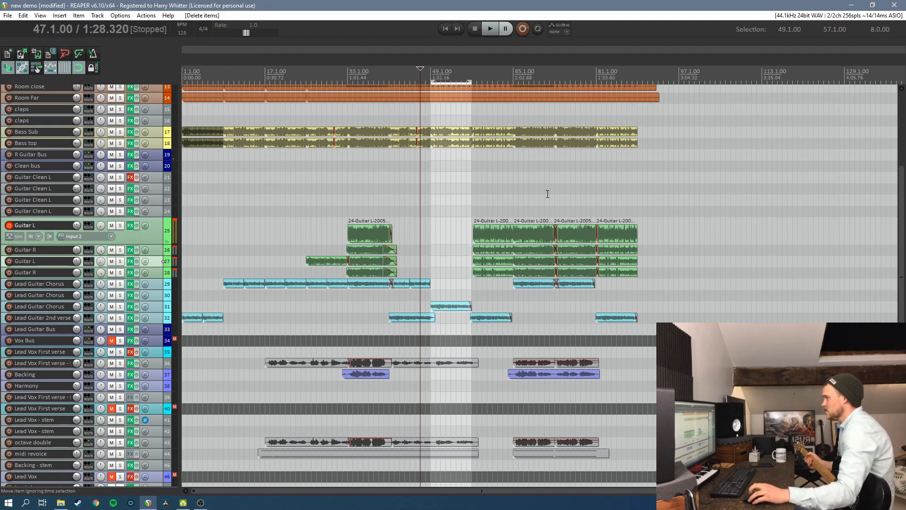
{"action": "left_click", "coordinate": [430, 74]}
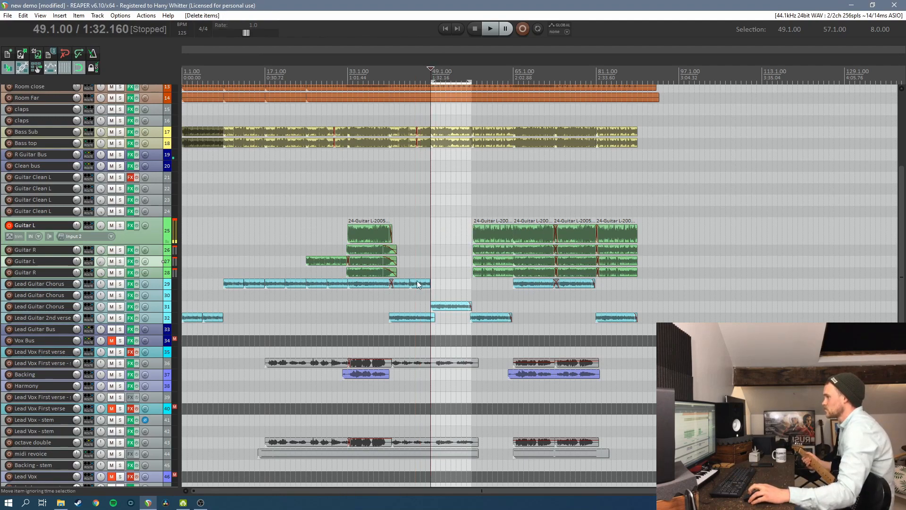
{"action": "left_click", "coordinate": [10, 249]}
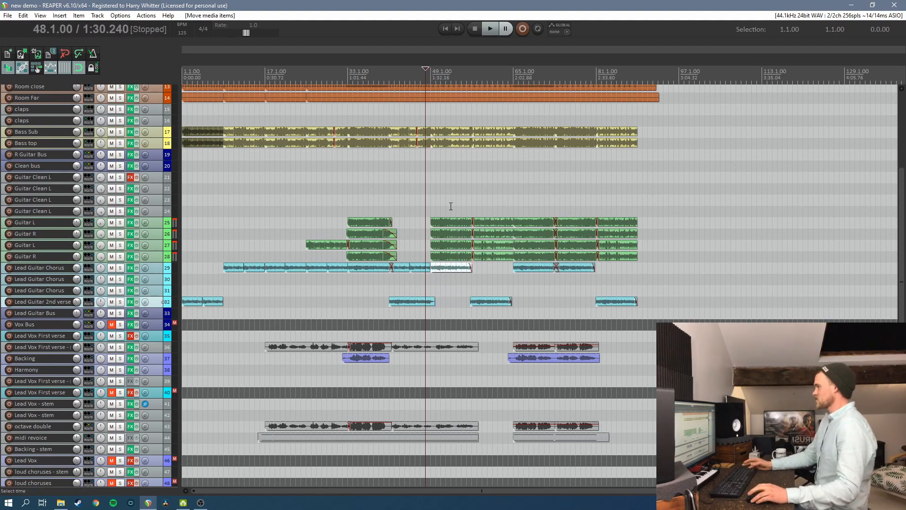
Mute the lower Guitar L and Guitar R items in bars 49 to 57 and compare the section in playback
{"action": "key", "text": "space"}
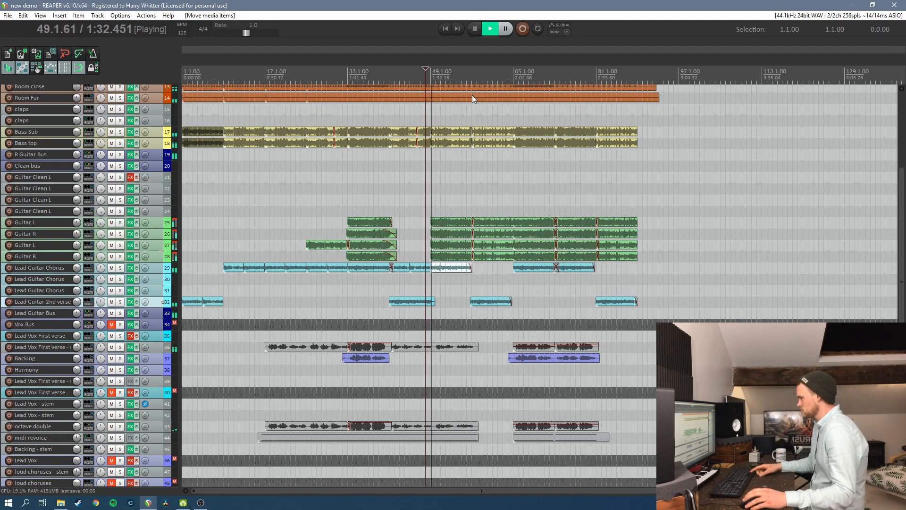
{"action": "key", "text": "space"}
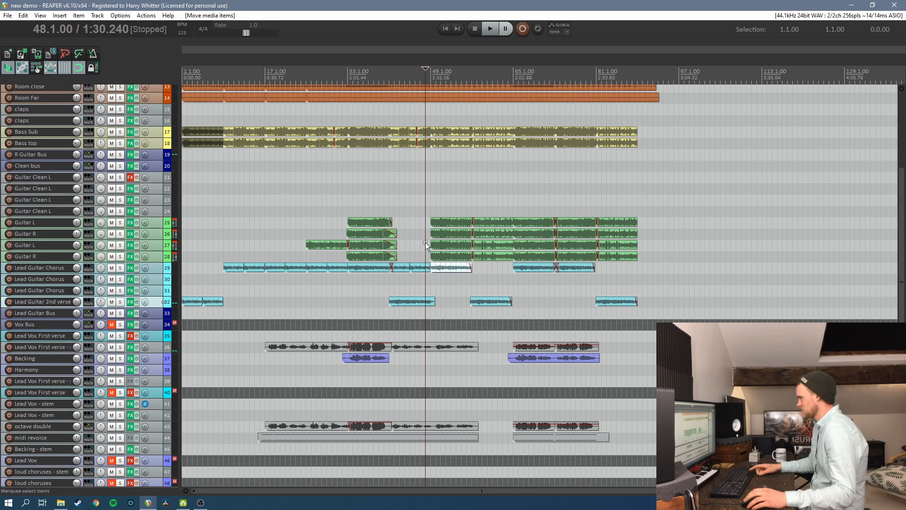
{"action": "left_click_drag", "start_coordinate": [448, 254], "coordinate": [449, 255]}
{"action": "right_click", "coordinate": [451, 242]}
{"action": "mouse_move", "coordinate": [568, 132]}
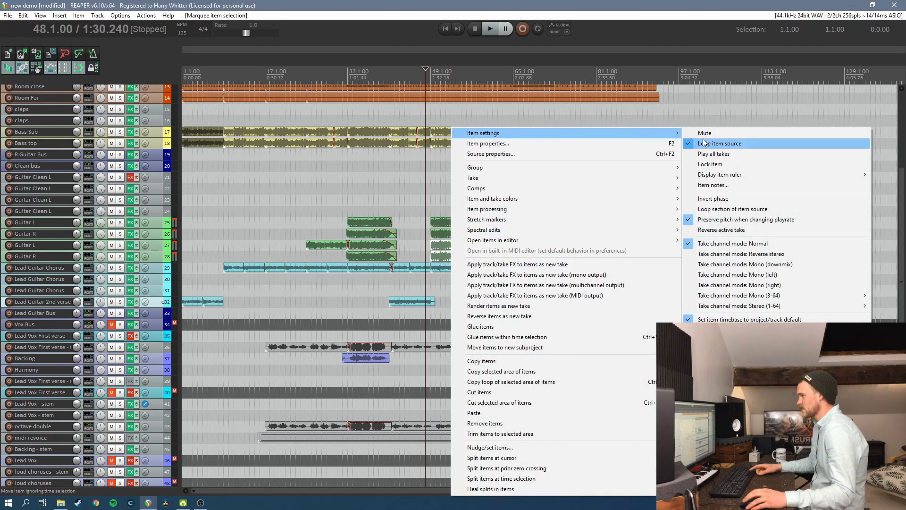
{"action": "left_click", "coordinate": [698, 133]}
{"action": "key", "text": "space"}
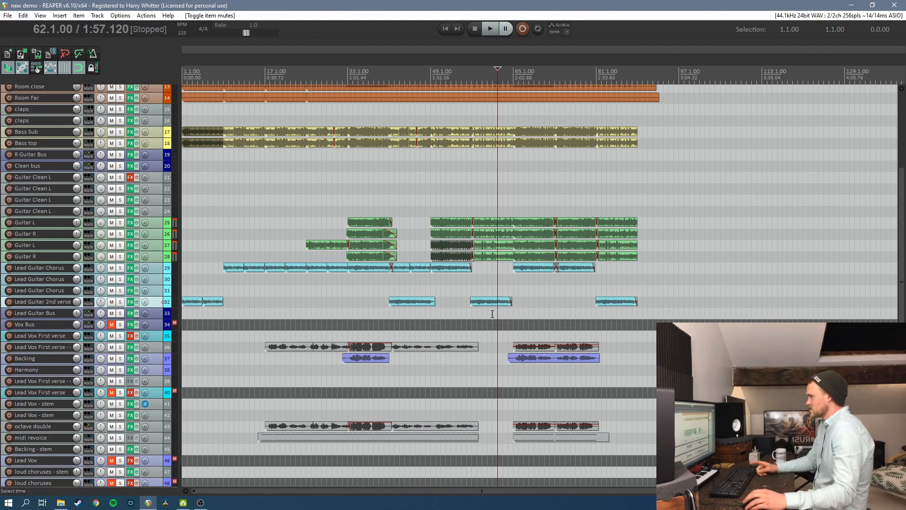
Split the drum, bass and guitar items at bar 65
{"action": "scroll", "coordinate": [517, 190], "scroll_direction": "up", "scroll_amount": 5}
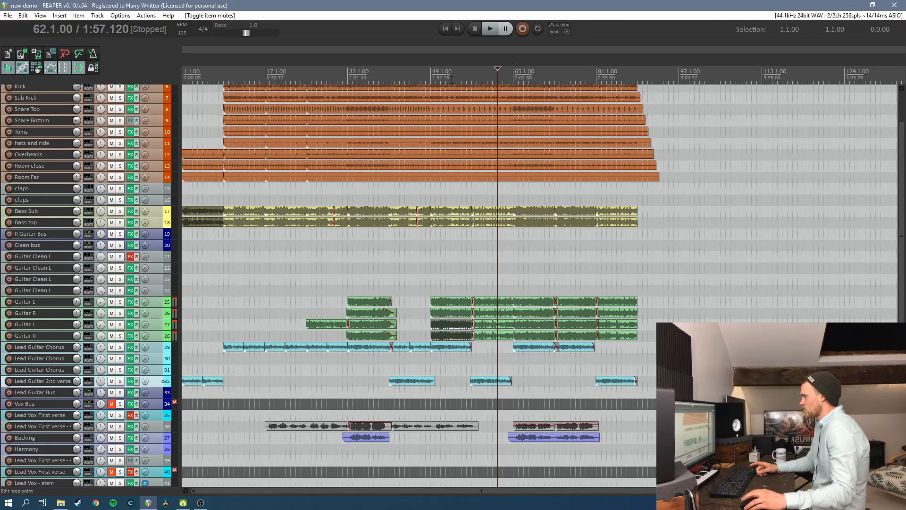
{"action": "left_click", "coordinate": [513, 77]}
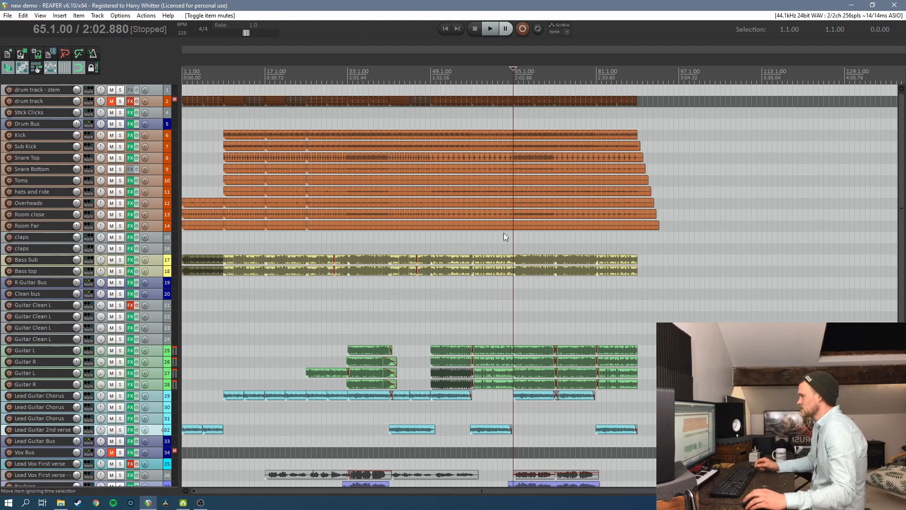
{"action": "left_click_drag", "start_coordinate": [508, 311], "coordinate": [500, 391]}
{"action": "key", "text": "s"}
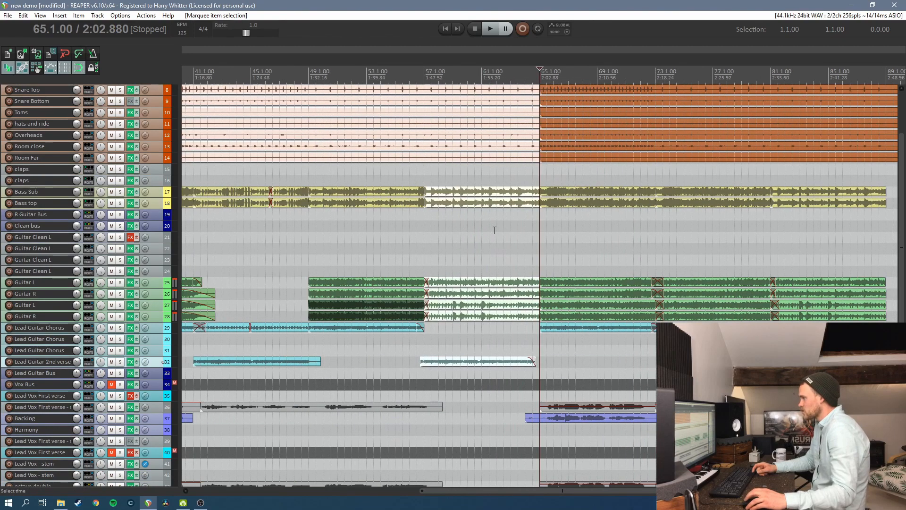
Trim the ends of the selected drum, bass and guitar items back to about half a bar before bar 65
{"action": "scroll", "coordinate": [100, 235], "scroll_direction": "up", "scroll_amount": 1}
{"action": "scroll", "coordinate": [100, 235], "scroll_direction": "up", "scroll_amount": 2}
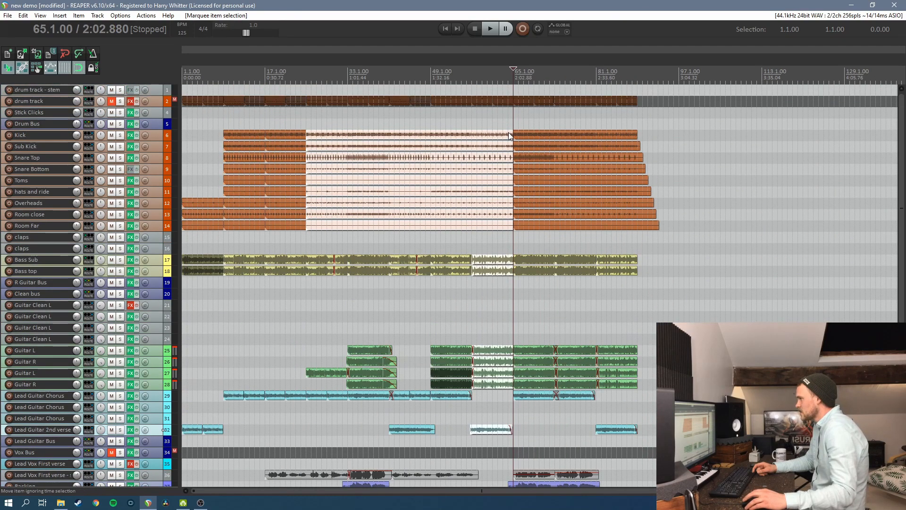
{"action": "left_click_drag", "start_coordinate": [513, 135], "coordinate": [506, 135]}
Audition the gap before bar 65 and examine where the drum and bass items end
{"action": "key", "text": "space"}
{"action": "left_click", "coordinate": [502, 79]}
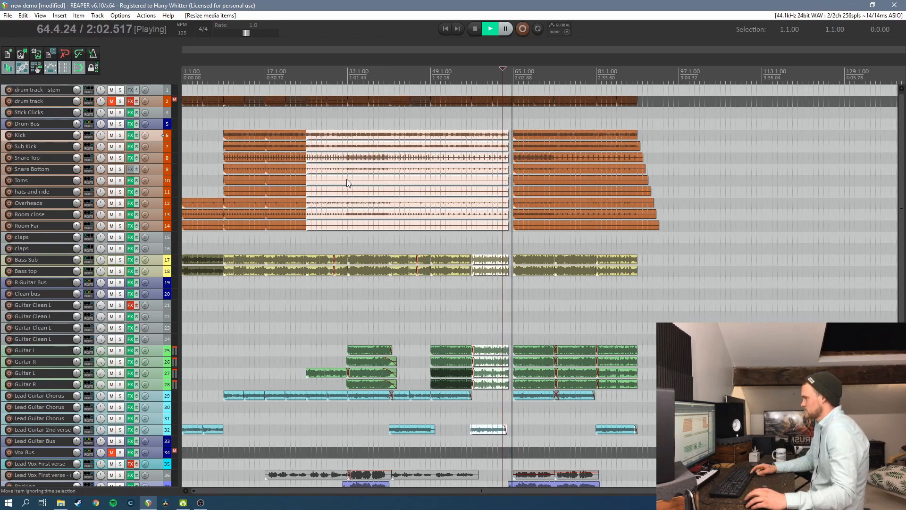
{"action": "key", "text": "space"}
{"action": "scroll", "coordinate": [541, 86], "scroll_direction": "up", "scroll_amount": 8}
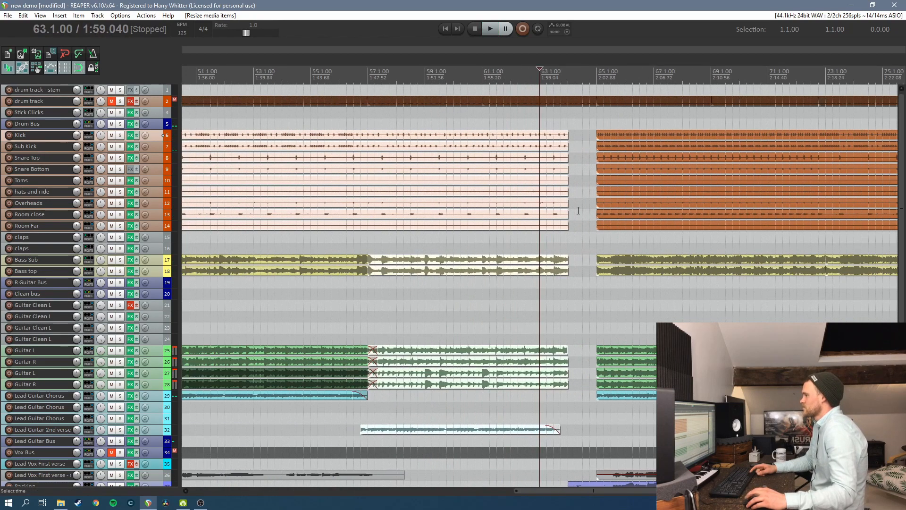
{"action": "left_click_drag", "start_coordinate": [649, 133], "coordinate": [711, 139]}
{"action": "left_click", "coordinate": [728, 156]}
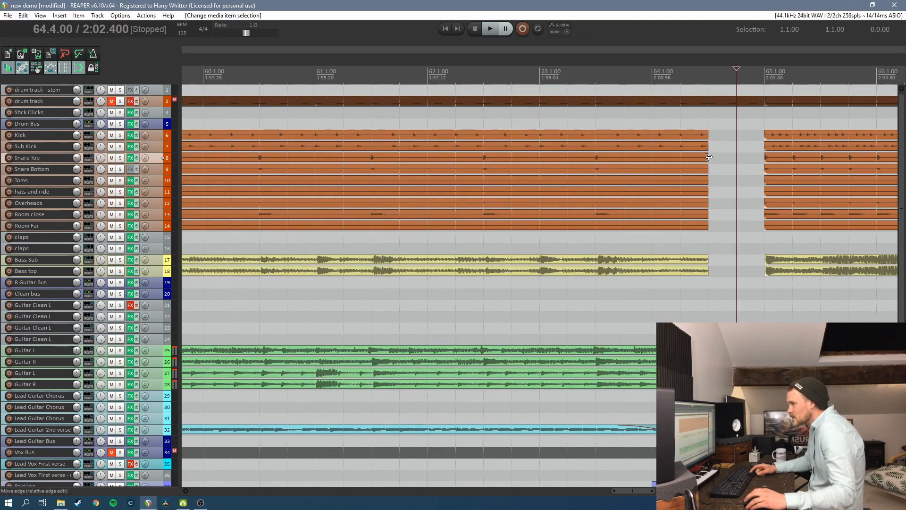
{"action": "left_click", "coordinate": [631, 81]}
{"action": "key", "text": "space"}
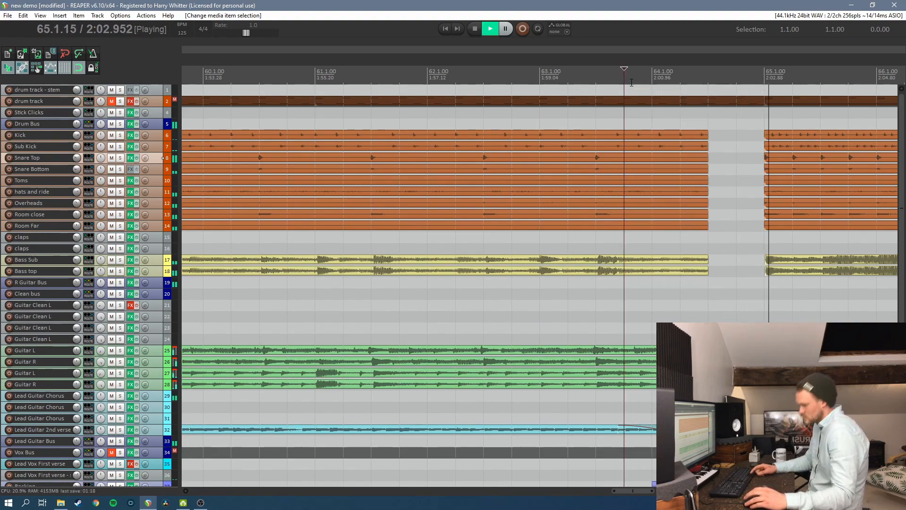
{"action": "key", "text": "space"}
Extend the Snare Top, Snare Bottom, hats and ride, Overheads, Room close and Room Far items to bar 65
{"action": "left_click_drag", "start_coordinate": [708, 158], "coordinate": [736, 170]}
{"action": "left_click_drag", "start_coordinate": [708, 202], "coordinate": [708, 226]}
{"action": "left_click_drag", "start_coordinate": [708, 227], "coordinate": [765, 226]}
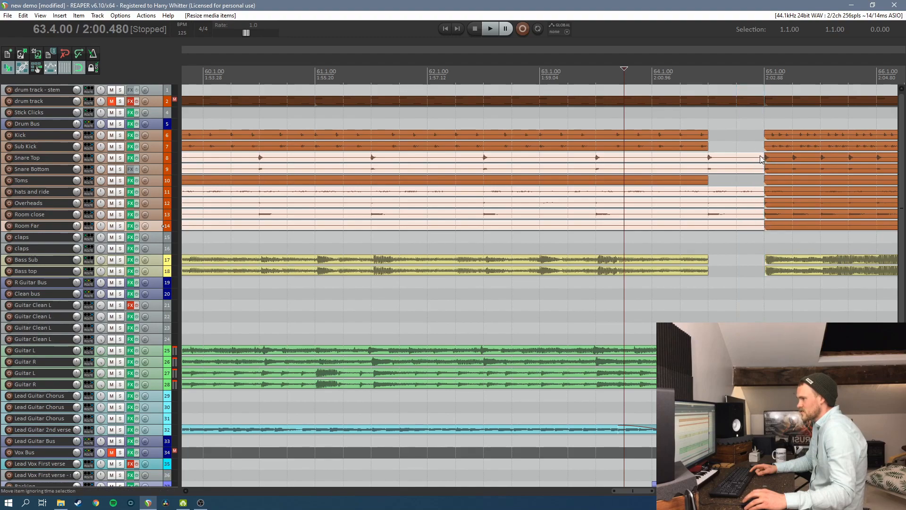
Fade out the extended drum items across the half bar before bar 65 and play the transition back
{"action": "left_click_drag", "start_coordinate": [759, 155], "coordinate": [709, 156]}
{"action": "key", "text": "space"}
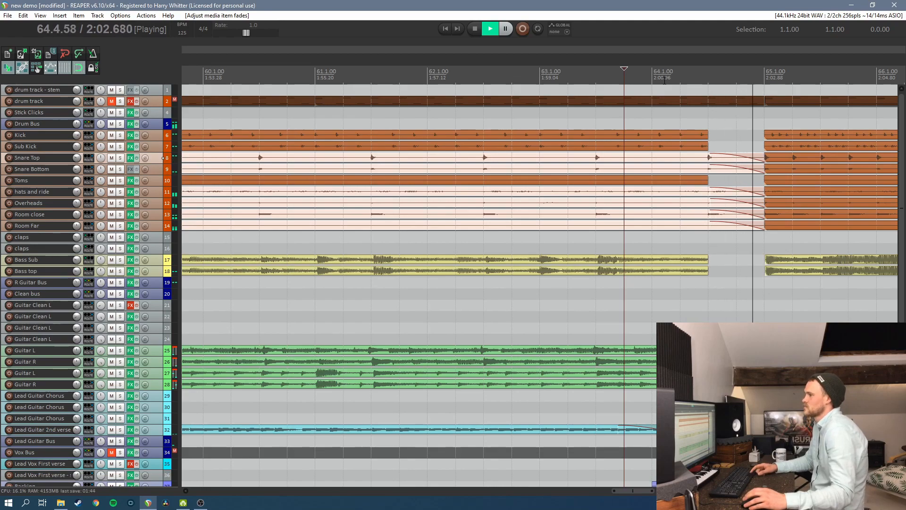
{"action": "key", "text": "space"}
{"action": "scroll", "coordinate": [506, 248], "scroll_direction": "down", "scroll_amount": 5}
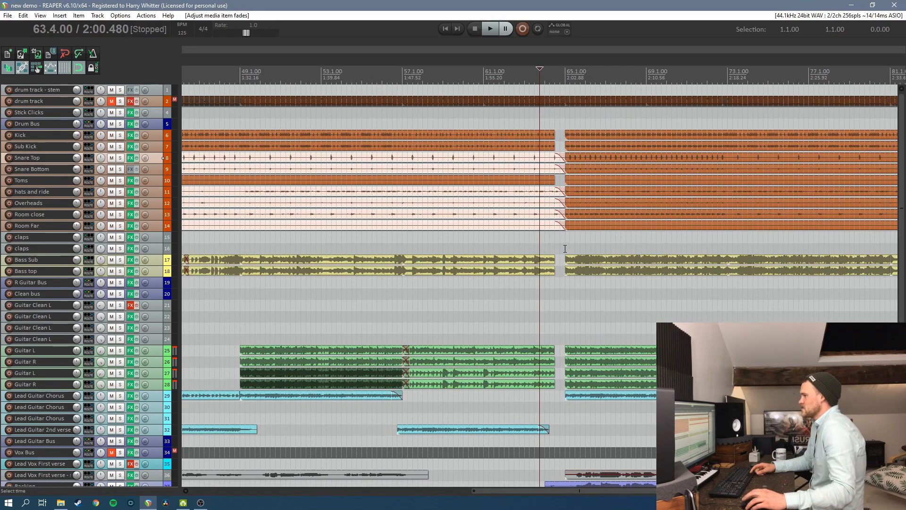
Trim the start of the Backing vocal item to bar 65 and play the transition
{"action": "scroll", "coordinate": [486, 333], "scroll_direction": "down", "scroll_amount": 4}
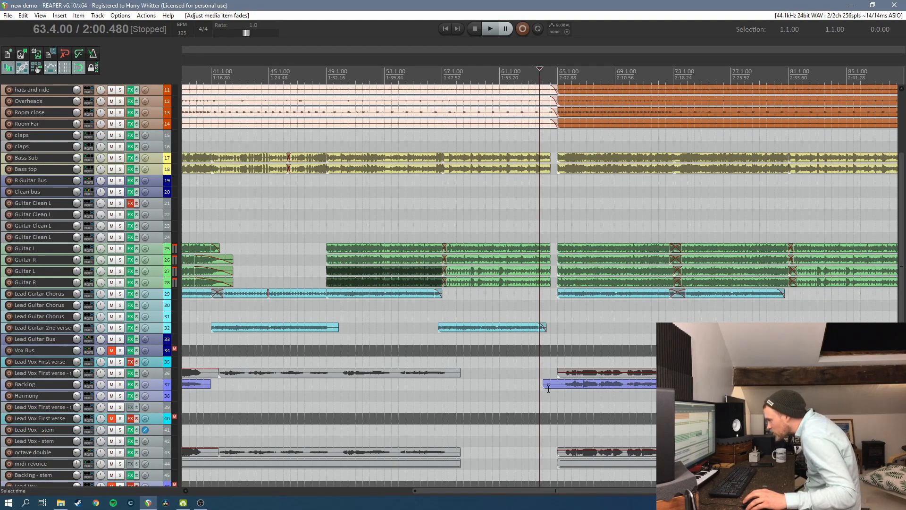
{"action": "left_click_drag", "start_coordinate": [542, 386], "coordinate": [557, 386]}
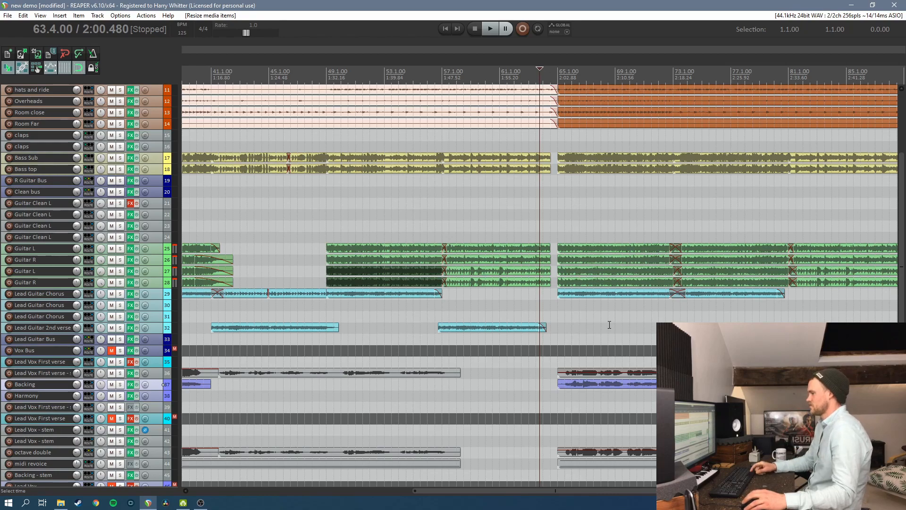
{"action": "key", "text": "space"}
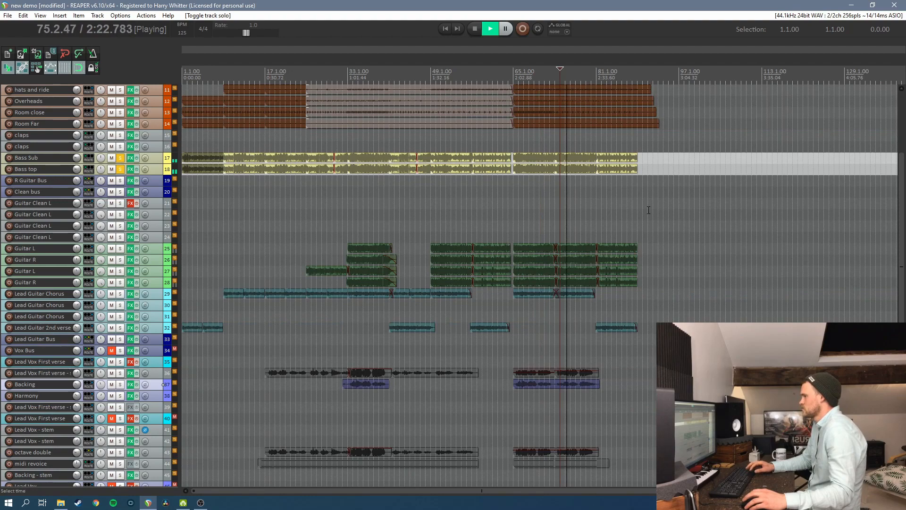
{"action": "key", "text": "space"}
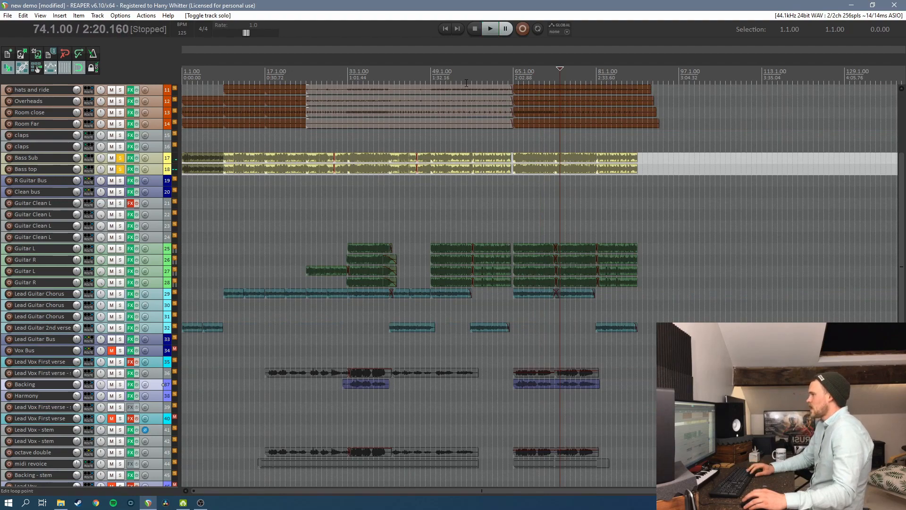
Audition the soloed bass tracks around bar 58, just past bar 81 and from bar 43
{"action": "left_click", "coordinate": [477, 74]}
{"action": "key", "text": "space"}
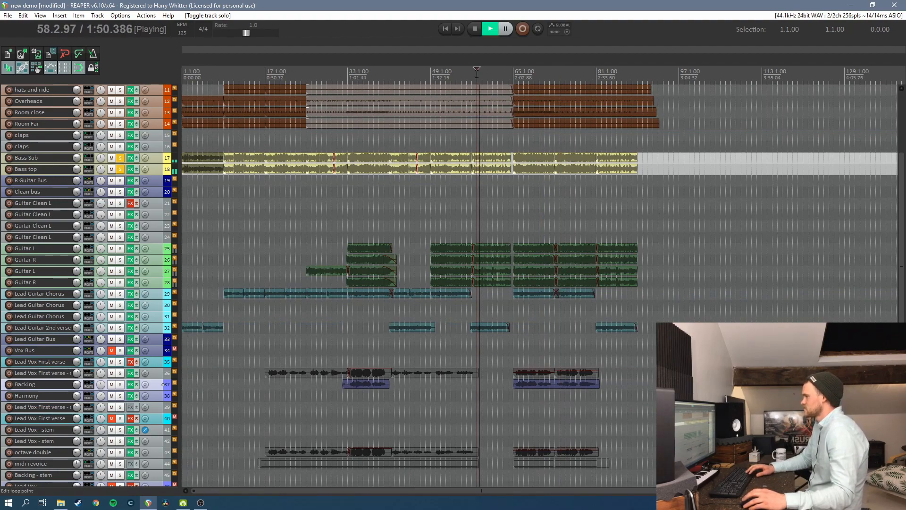
{"action": "key", "text": "space"}
{"action": "left_click", "coordinate": [601, 74]}
{"action": "key", "text": "space"}
{"action": "key", "text": "space"}
{"action": "left_click", "coordinate": [400, 76]}
{"action": "key", "text": "space"}
{"action": "key", "text": "space"}
Delete the Bass Sub and Bass top items between bars 73 and 81 and play the unsoloed mix from bar 72
{"action": "left_click_drag", "start_coordinate": [573, 152], "coordinate": [573, 152]}
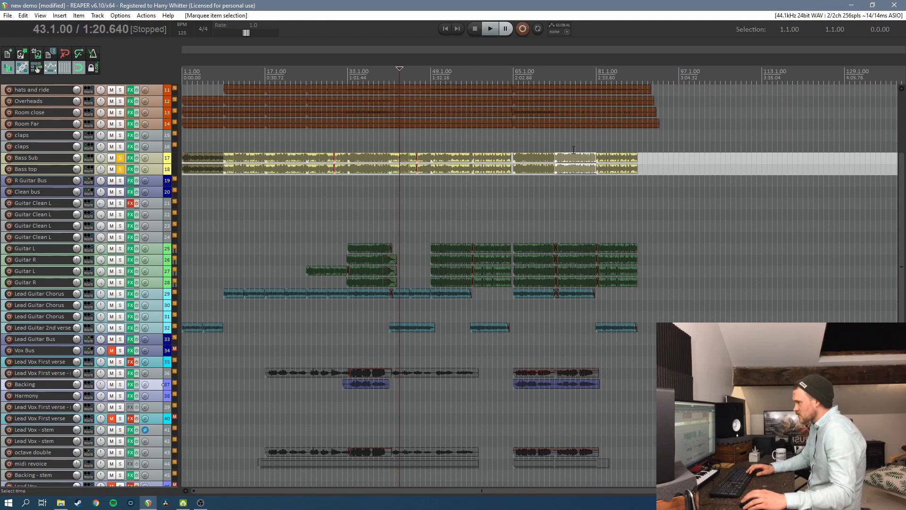
{"action": "key", "text": "Delete"}
{"action": "left_click", "coordinate": [549, 76]}
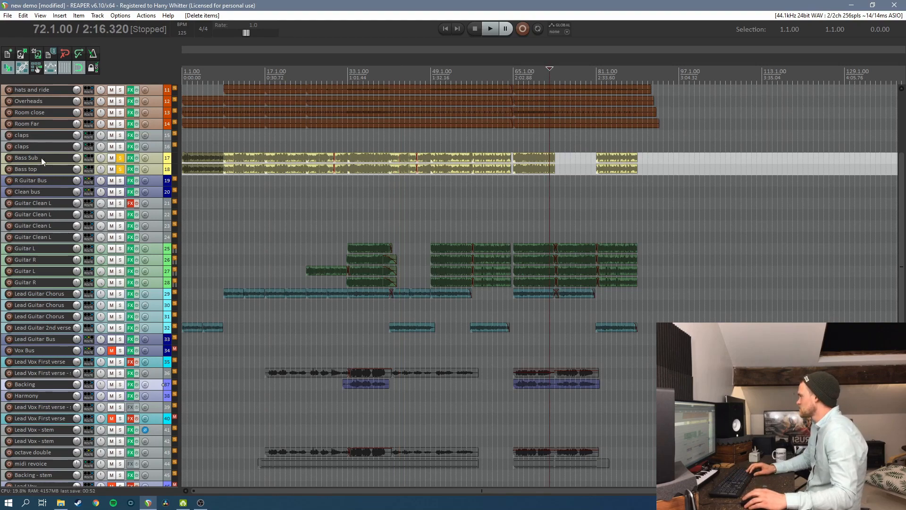
{"action": "left_click", "coordinate": [120, 158]}
{"action": "left_click", "coordinate": [120, 169]}
{"action": "key", "text": "space"}
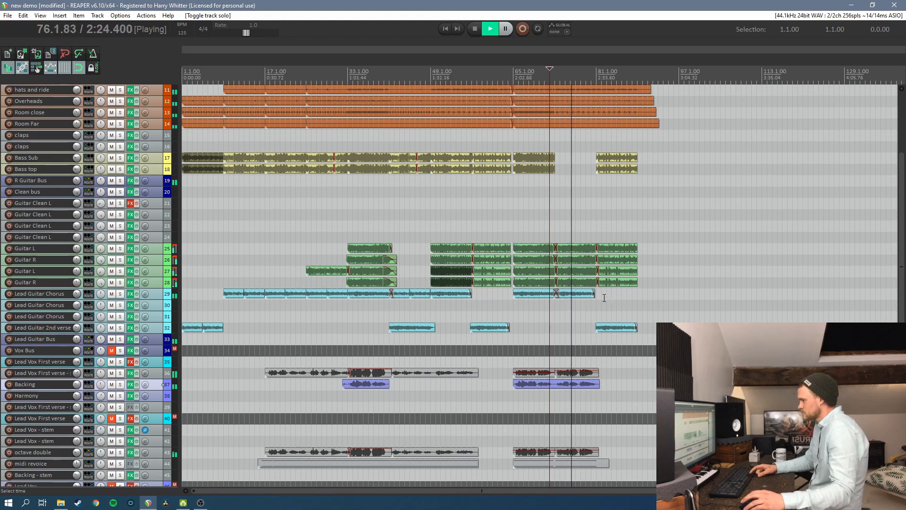
{"action": "key", "text": "space"}
Delete the second Guitar L and Guitar R pair's items between bars 73 and 81
{"action": "left_click", "coordinate": [582, 271]}
{"action": "key", "text": "Delete"}
{"action": "left_click", "coordinate": [577, 282]}
{"action": "key", "text": "Delete"}
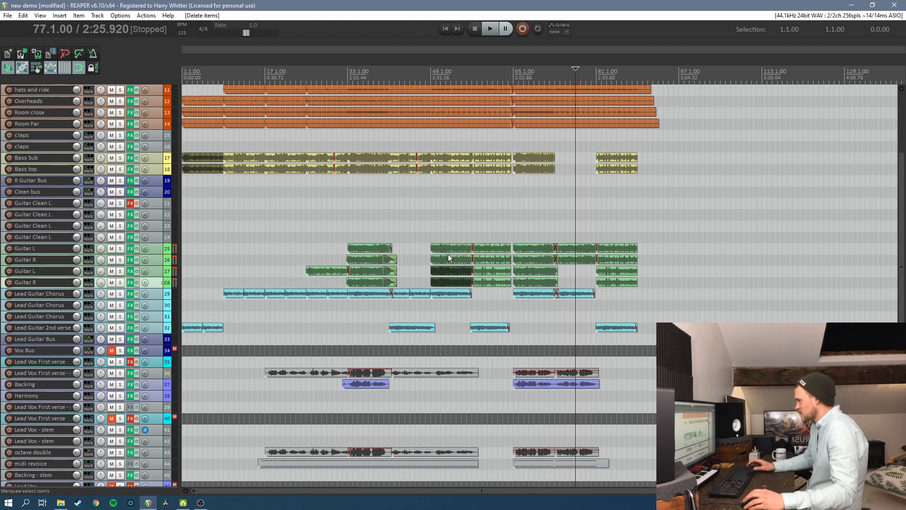
Copy the first guitar pair's items from bars 49 to 57 into the second pair at bar 73 and play them back
{"action": "left_click_drag", "start_coordinate": [447, 260], "coordinate": [455, 261]}
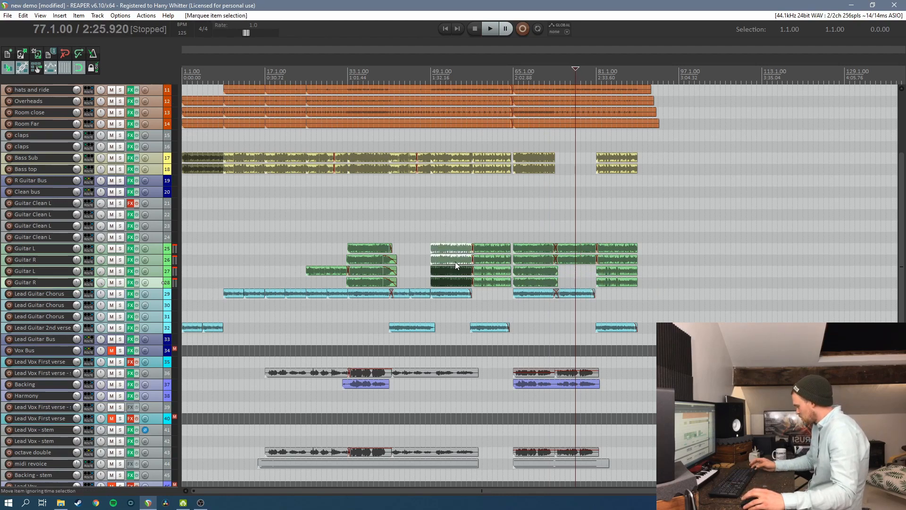
{"action": "left_click", "coordinate": [558, 79]}
{"action": "left_click", "coordinate": [553, 80]}
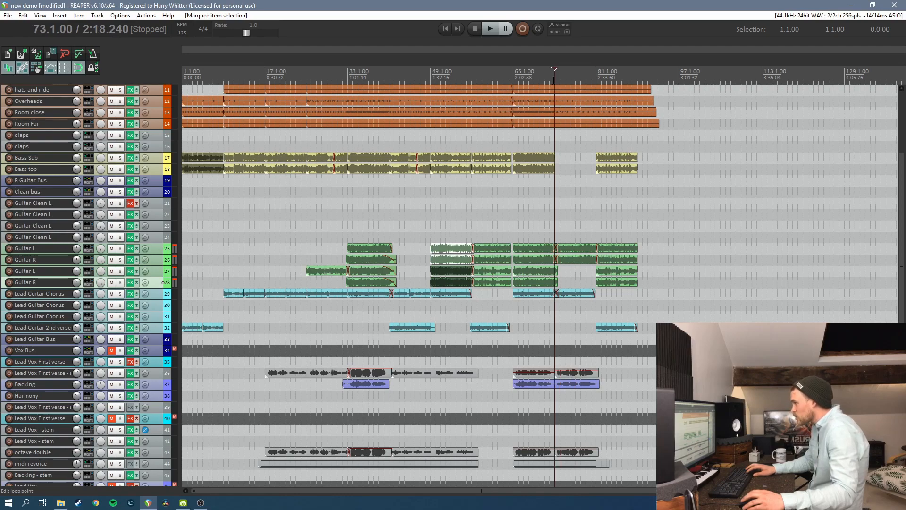
{"action": "left_click", "coordinate": [154, 270]}
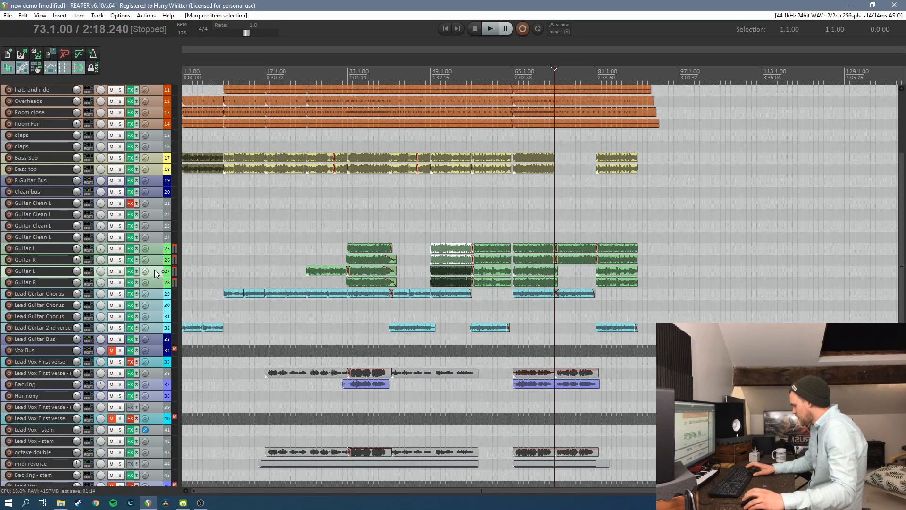
{"action": "key", "text": "ctrl+v"}
{"action": "key", "text": "space"}
{"action": "key", "text": "space"}
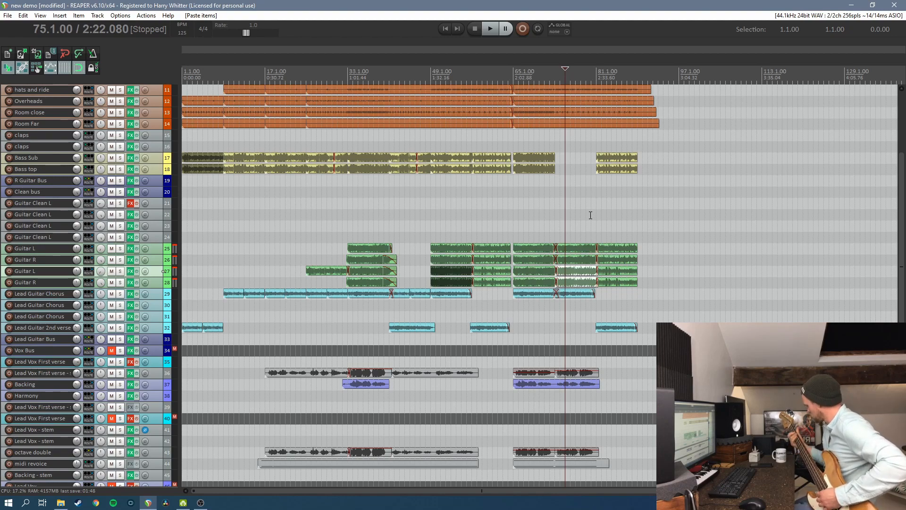
Arm Bass Sub and Bass top for recording, rehearse from bar 73 and open the bass effects
{"action": "left_click", "coordinate": [9, 188]}
{"action": "key", "text": "space"}
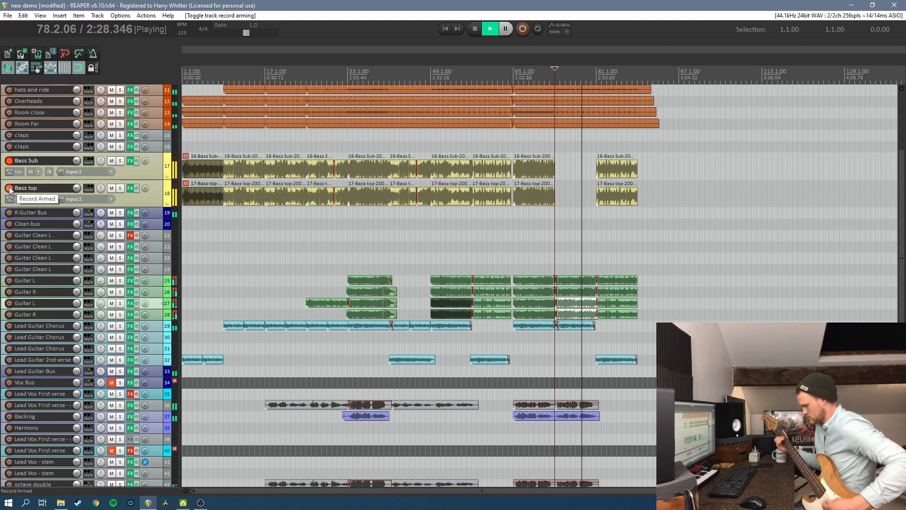
{"action": "key", "text": "space"}
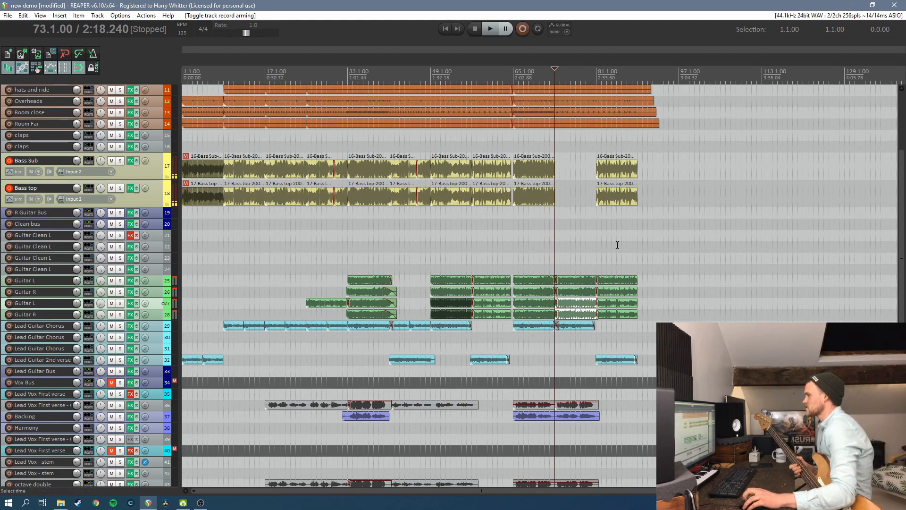
{"action": "left_click", "coordinate": [130, 160]}
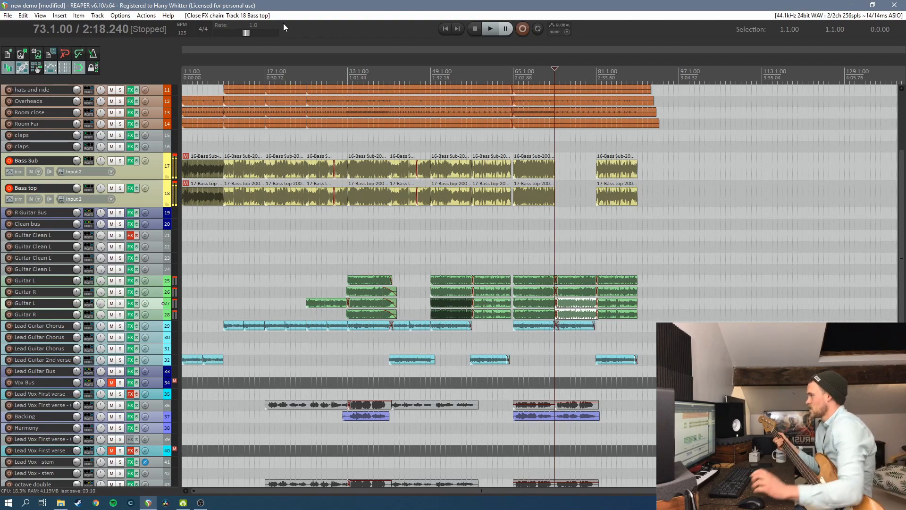
Try a bass take from bar 73 on both bass tracks and delete it
{"action": "left_click", "coordinate": [526, 30]}
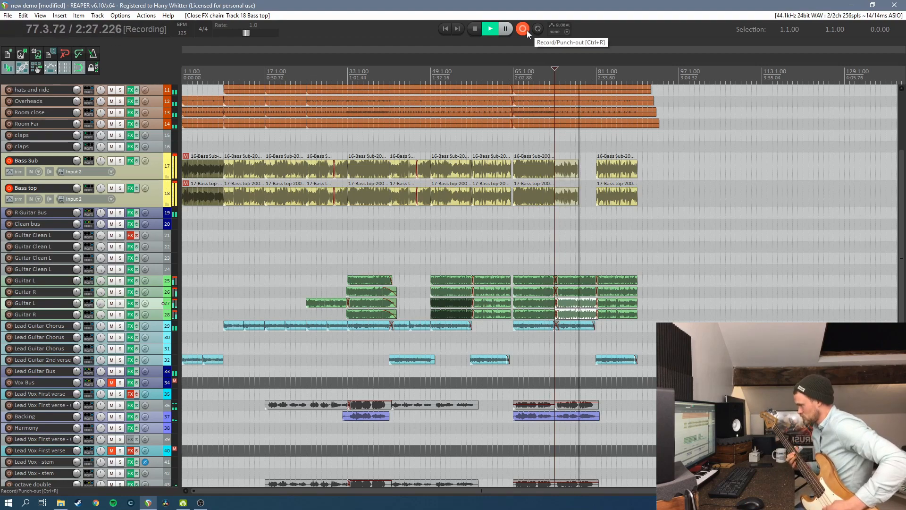
{"action": "left_click", "coordinate": [526, 30]}
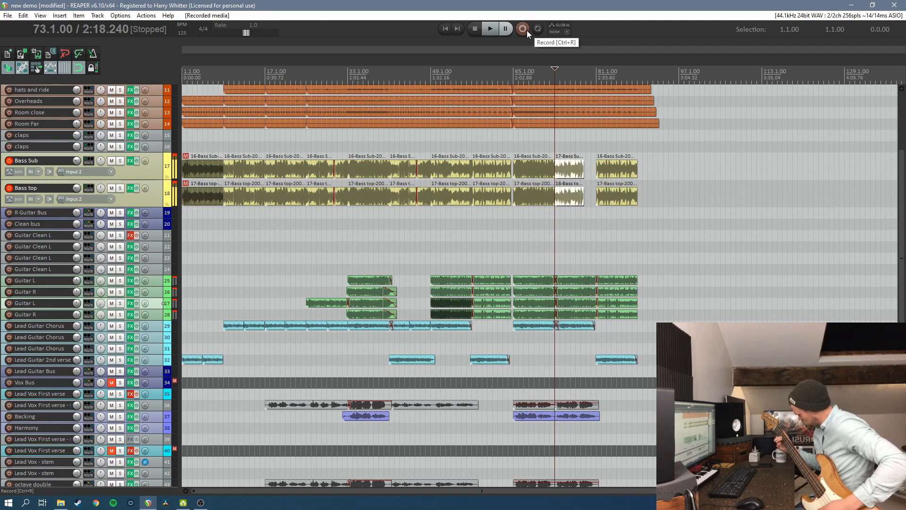
{"action": "left_click_drag", "start_coordinate": [579, 143], "coordinate": [569, 206]}
{"action": "key", "text": "Delete"}
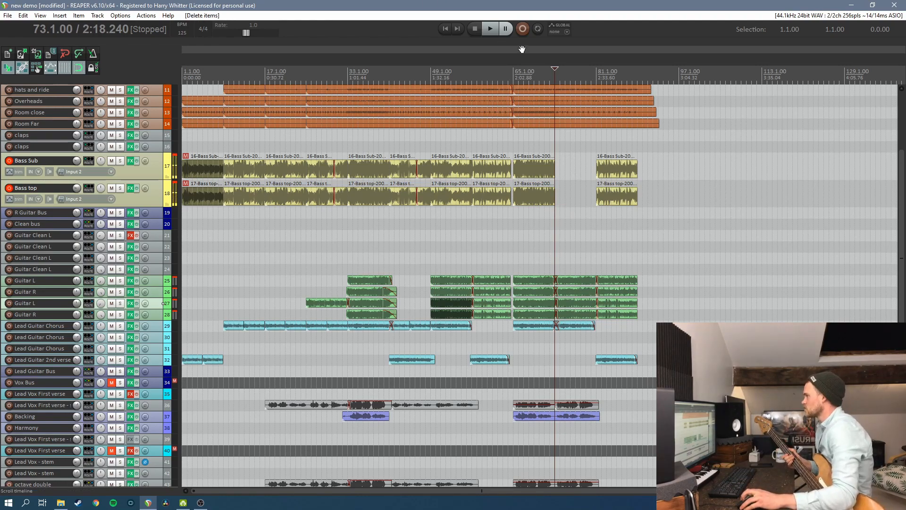
Record a new bass take on Bass Sub and Bass top across bars 73 to 81
{"action": "left_click", "coordinate": [490, 30]}
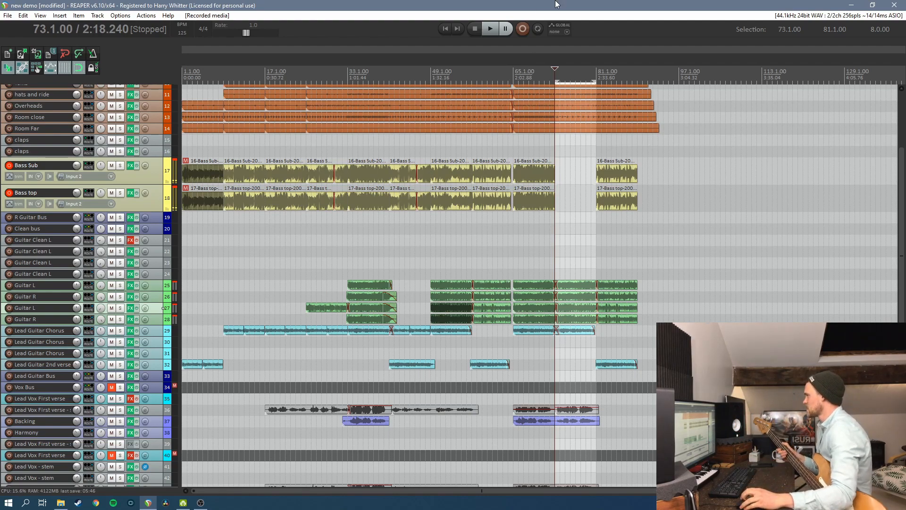
{"action": "left_click", "coordinate": [523, 29]}
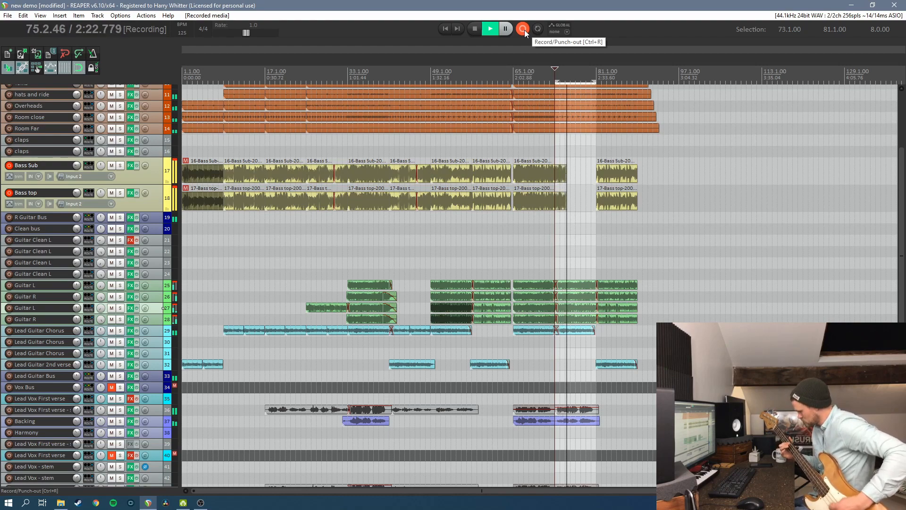
{"action": "left_click", "coordinate": [523, 29]}
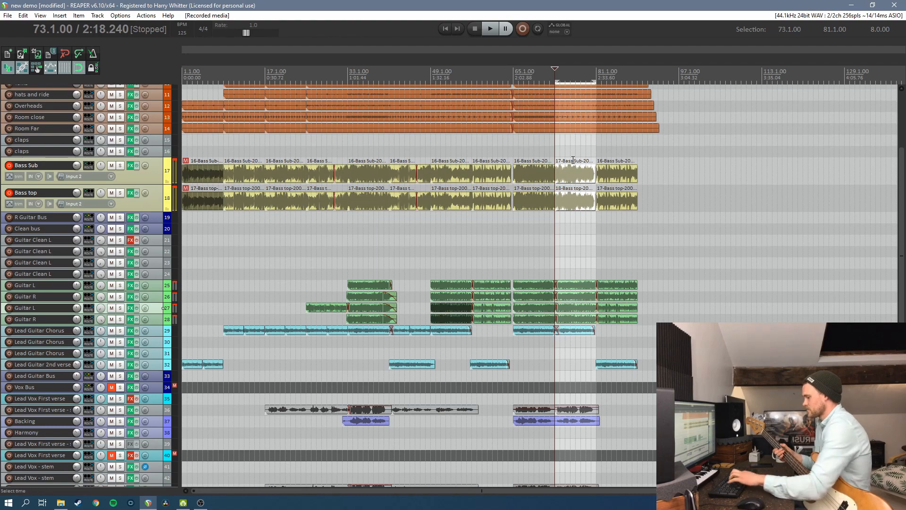
Extend the starts of the final Bass Sub and Bass top items back to meet the new take and clear the time selection
{"action": "key", "text": "Delete"}
{"action": "key", "text": "ctrl+z"}
{"action": "left_click_drag", "start_coordinate": [597, 205], "coordinate": [596, 206]}
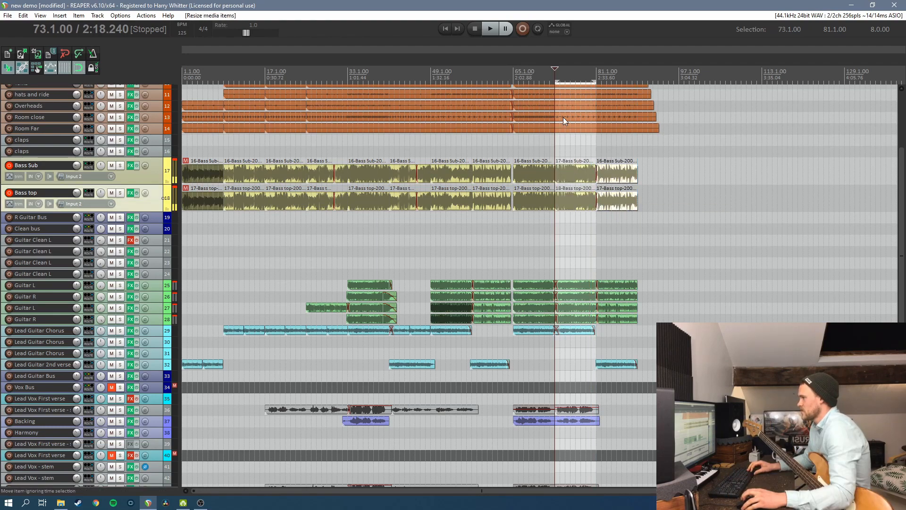
{"action": "key", "text": "Escape"}
Play back the new bass take from bar 73 and disarm both bass tracks
{"action": "key", "text": "space"}
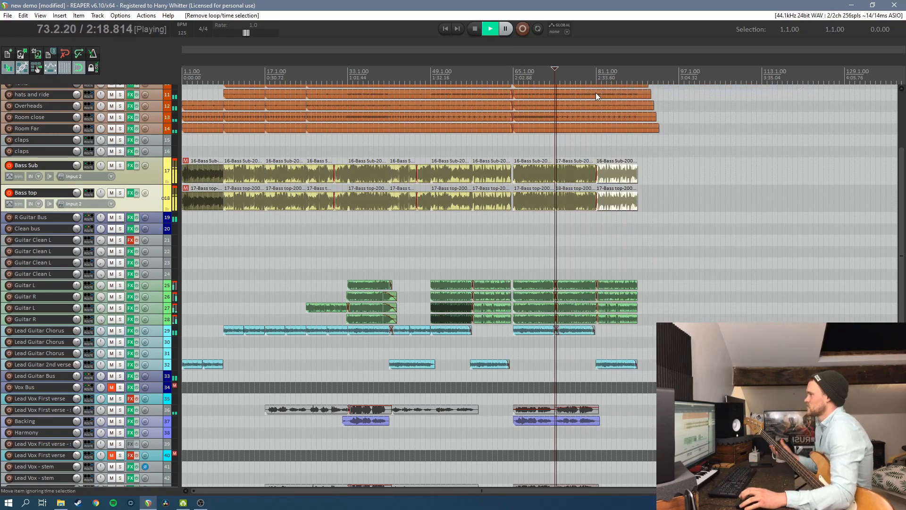
{"action": "left_click", "coordinate": [9, 165]}
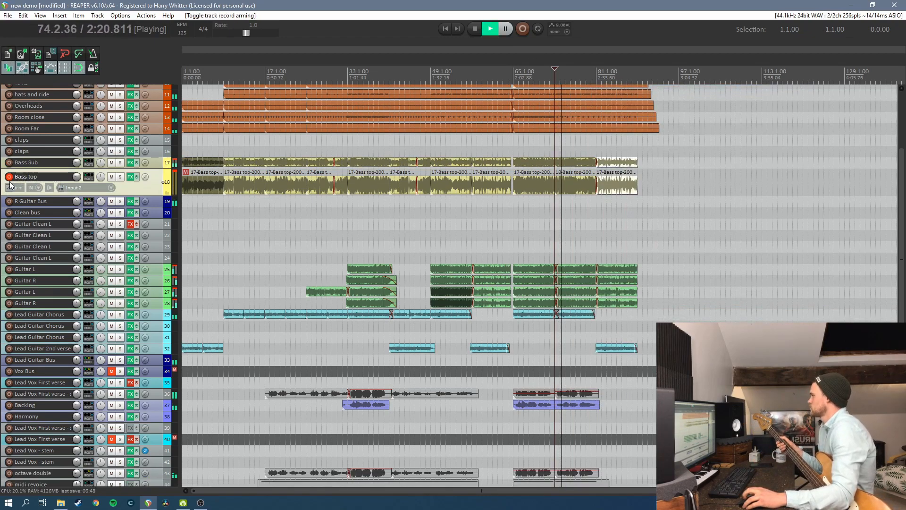
{"action": "left_click", "coordinate": [7, 177]}
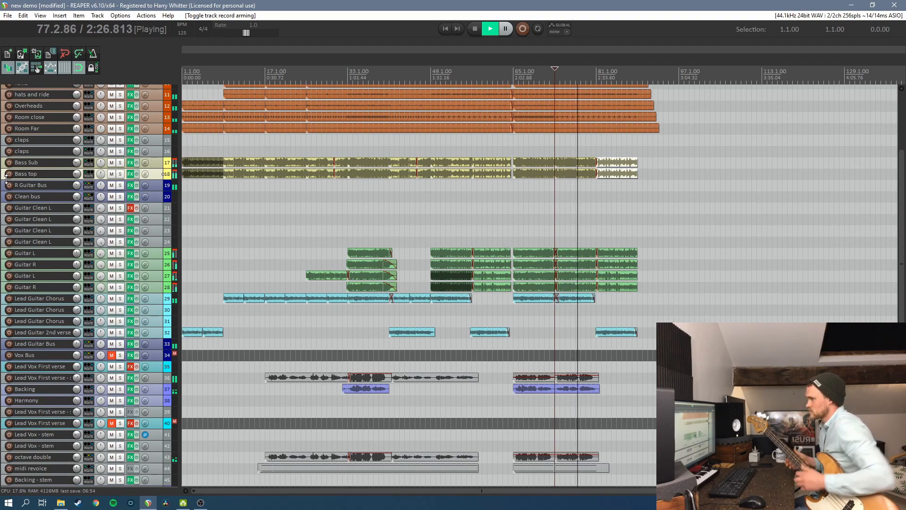
{"action": "key", "text": "space"}
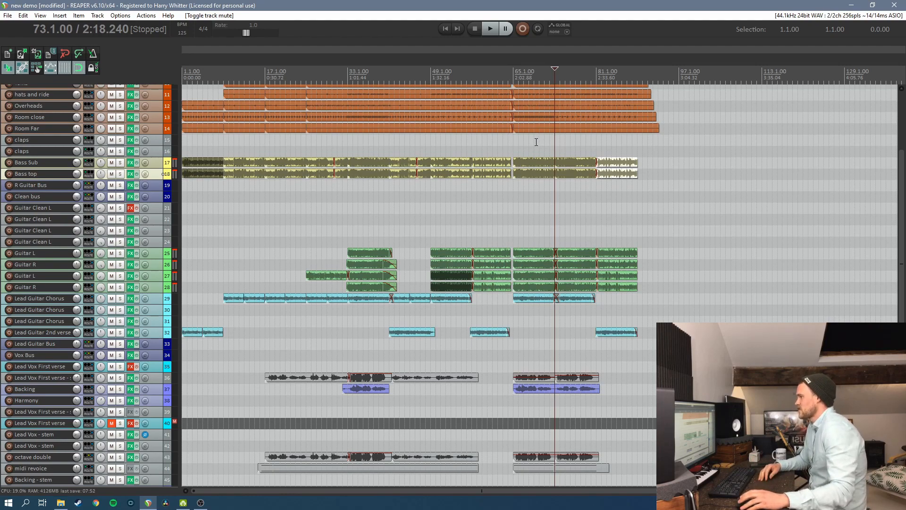
Replace the Bass Sub and Bass top items in bars 65 to 73 with a copy of the new take
{"action": "left_click_drag", "start_coordinate": [536, 143], "coordinate": [569, 178]}
{"action": "key", "text": "Delete"}
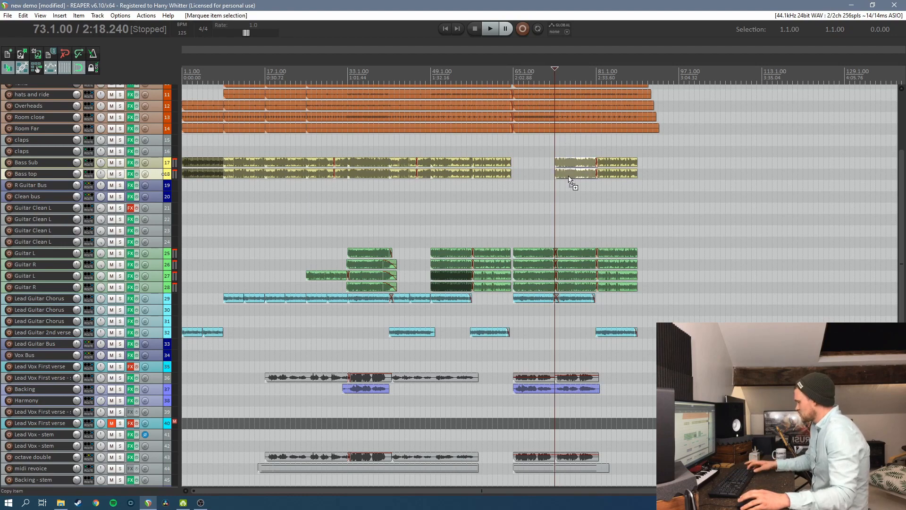
{"action": "left_click", "coordinate": [513, 79]}
{"action": "key", "text": "ctrl+v"}
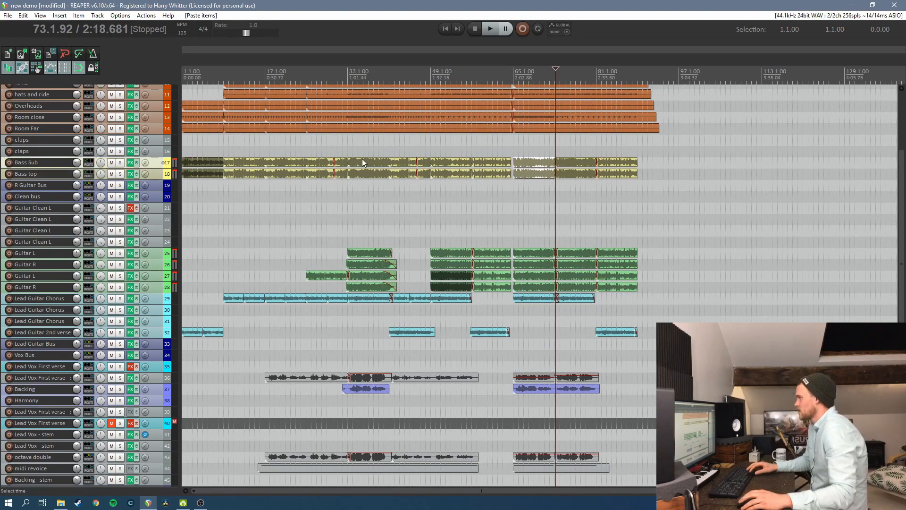
Replace the Bass Sub and Bass top items in bars 33 to 41 with a copy of the new take
{"action": "left_click_drag", "start_coordinate": [369, 151], "coordinate": [362, 186]}
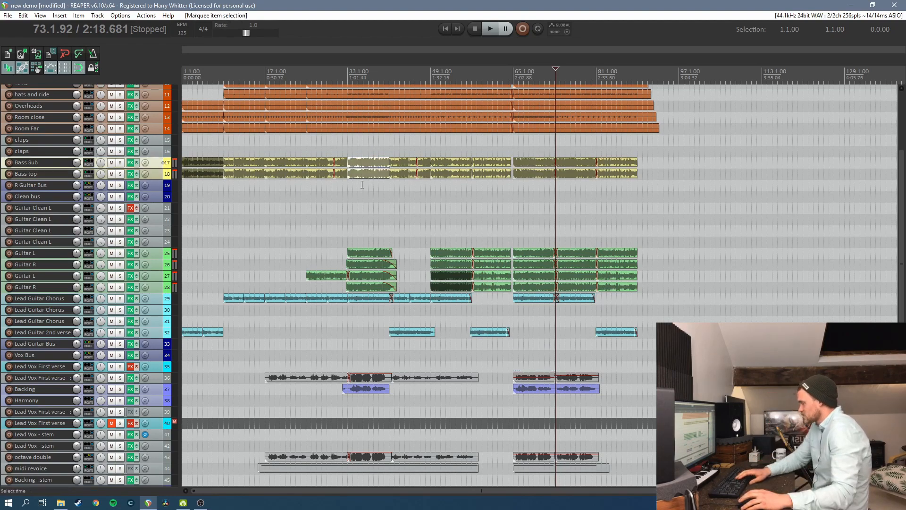
{"action": "key", "text": "Delete"}
{"action": "left_click", "coordinate": [349, 78]}
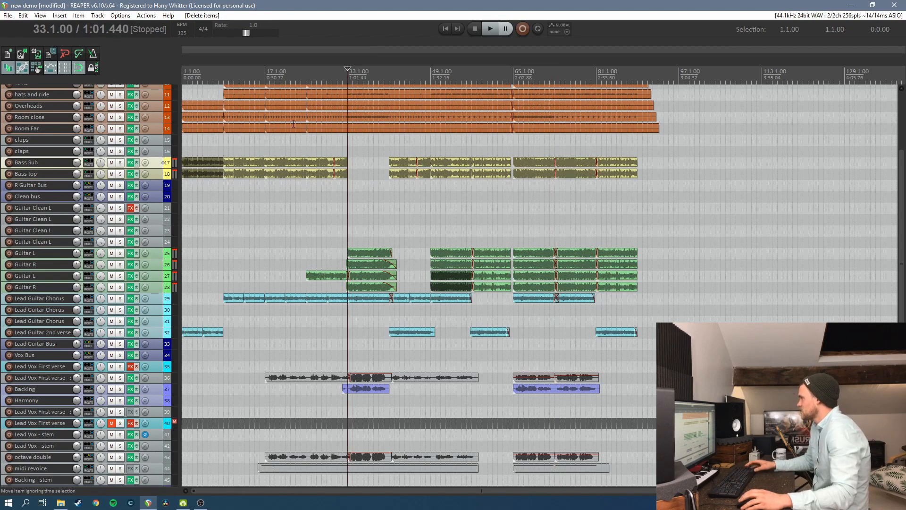
{"action": "key", "text": "ctrl+v"}
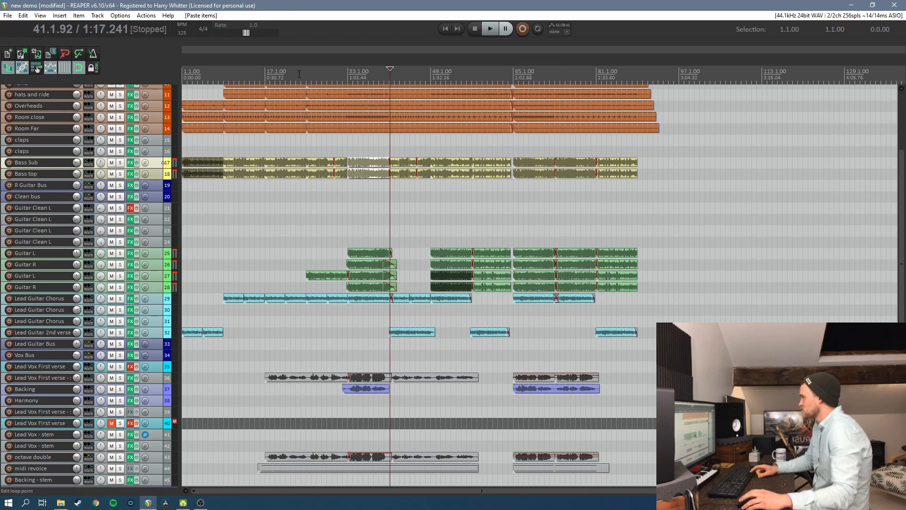
{"action": "left_click", "coordinate": [483, 207]}
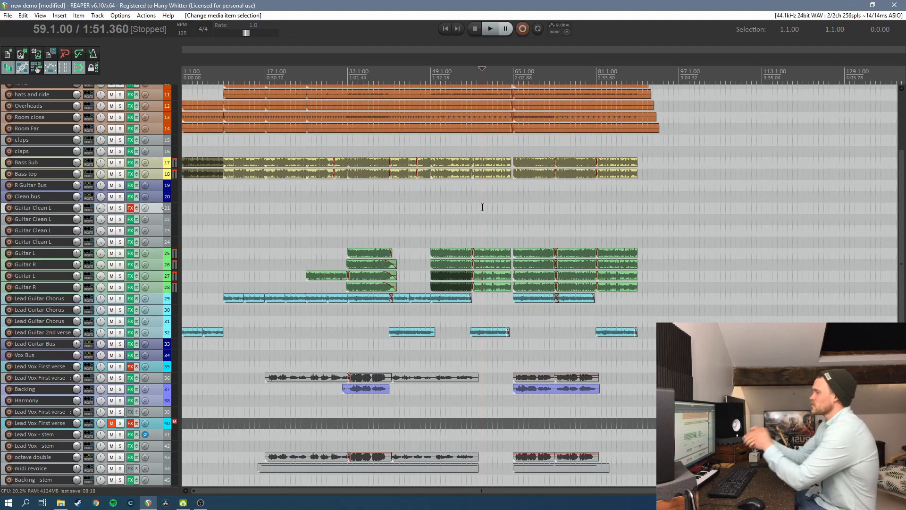